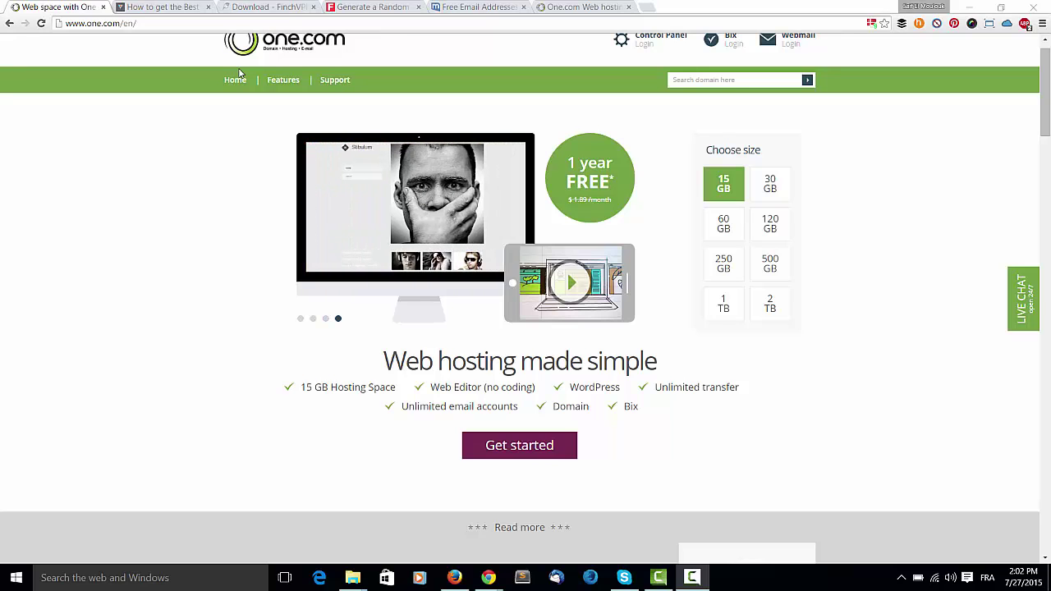
- Scroll back to the top of the One.com web hosting homepage
scroll(282, 194, "up", 1)
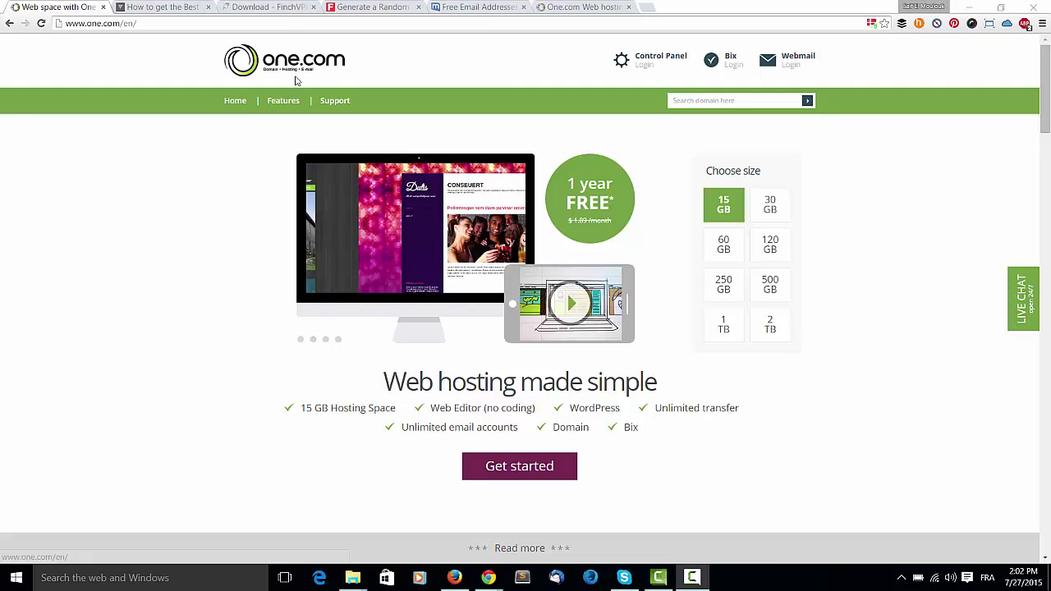
- Read the StickyTuts free VPN guide down to its sign-up steps, then bring up the FinchVPN download page
left_click(169, 6)
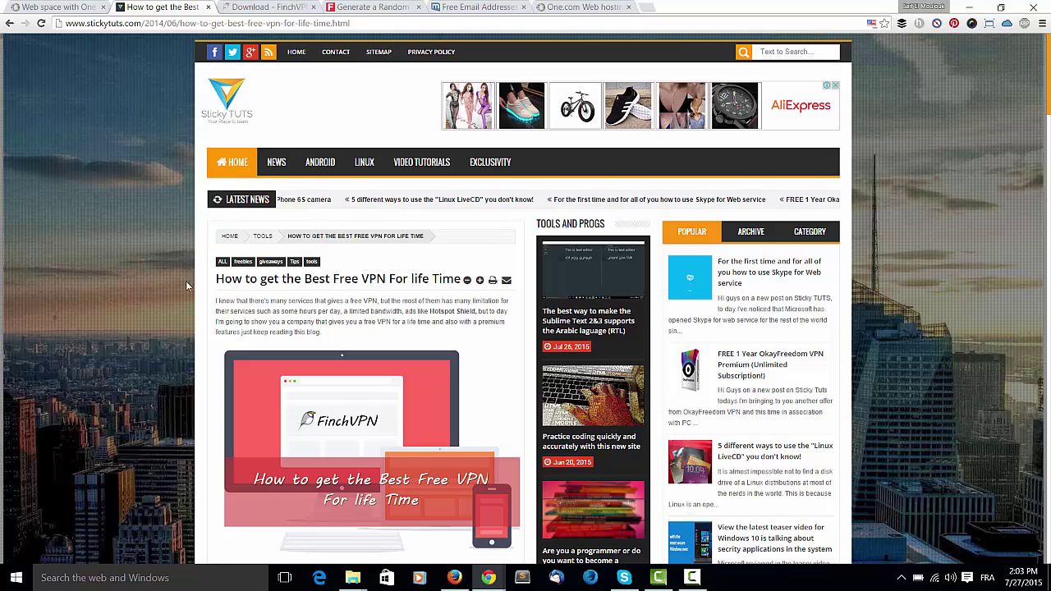
scroll(162, 239, "down", 1)
scroll(162, 239, "down", 1)
scroll(163, 239, "down", 1)
scroll(164, 243, "down", 2)
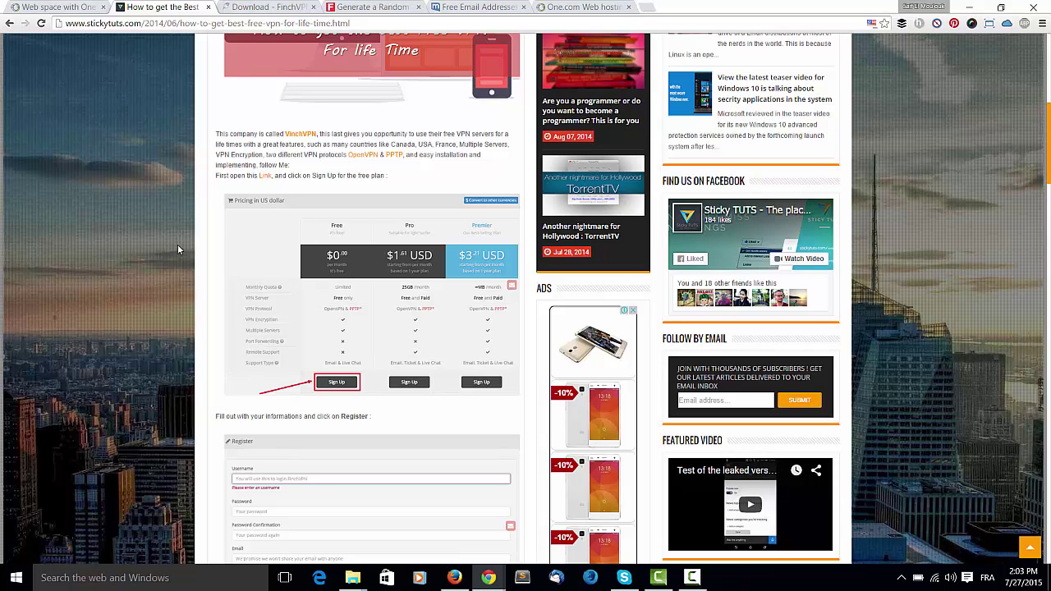
scroll(177, 227, "up", 5)
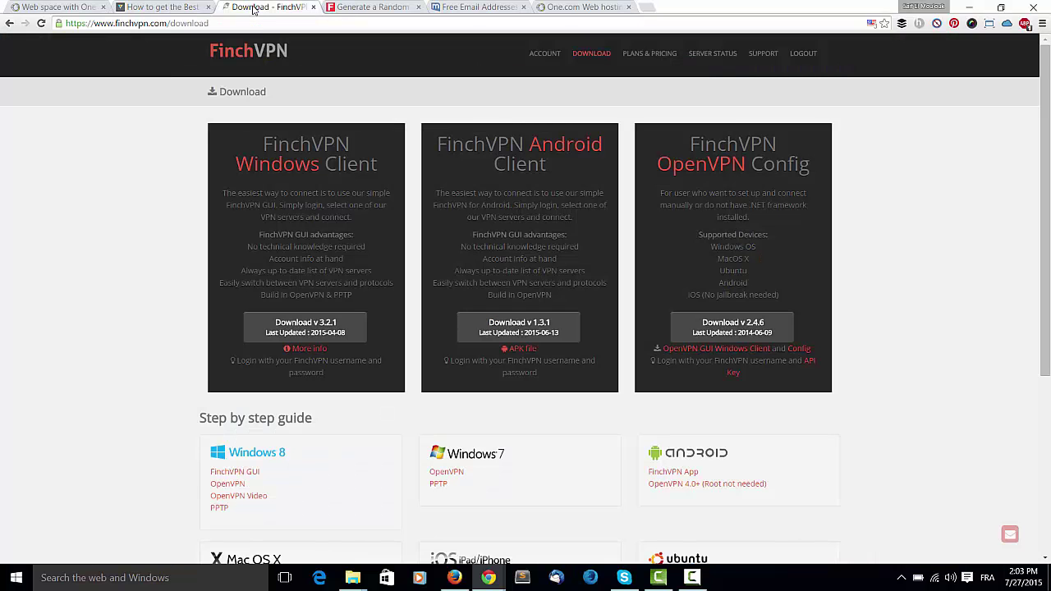
left_click(256, 8)
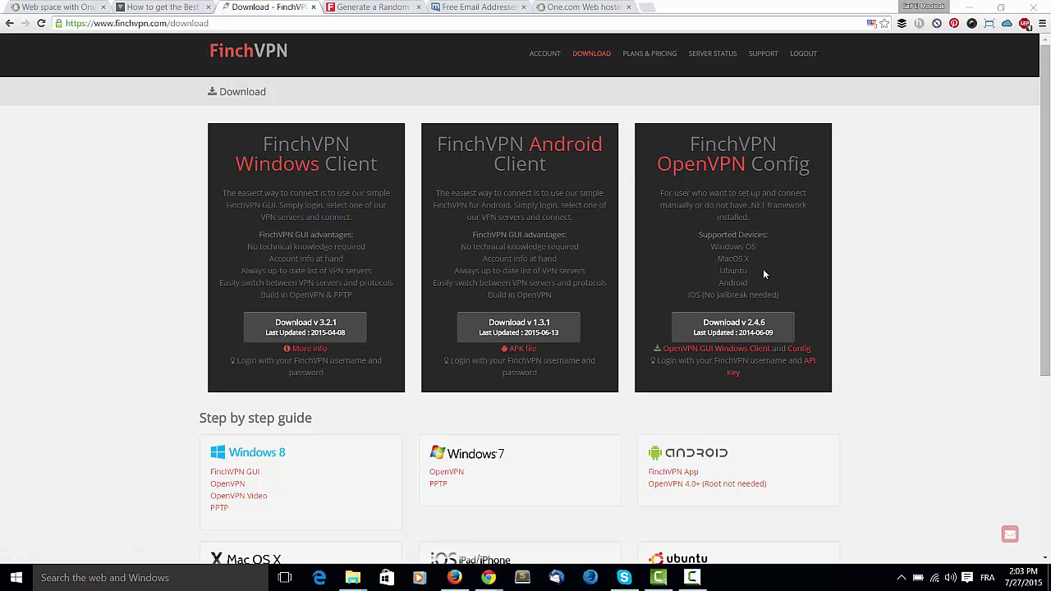
- Launch FinchVPN from a 'finch' Start search and check the account details
key("super")
type("finch")
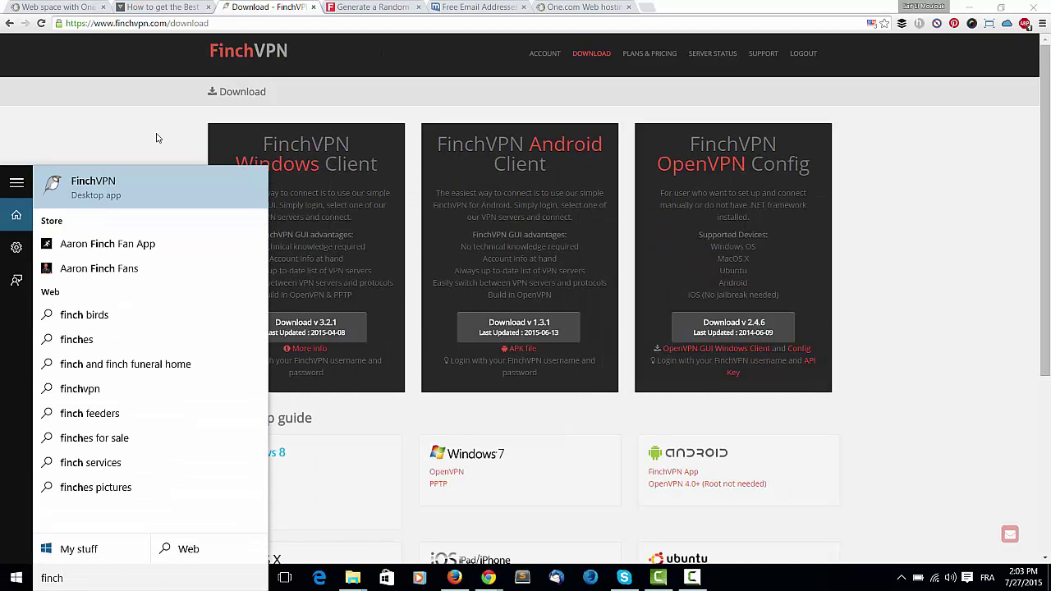
left_click(118, 193)
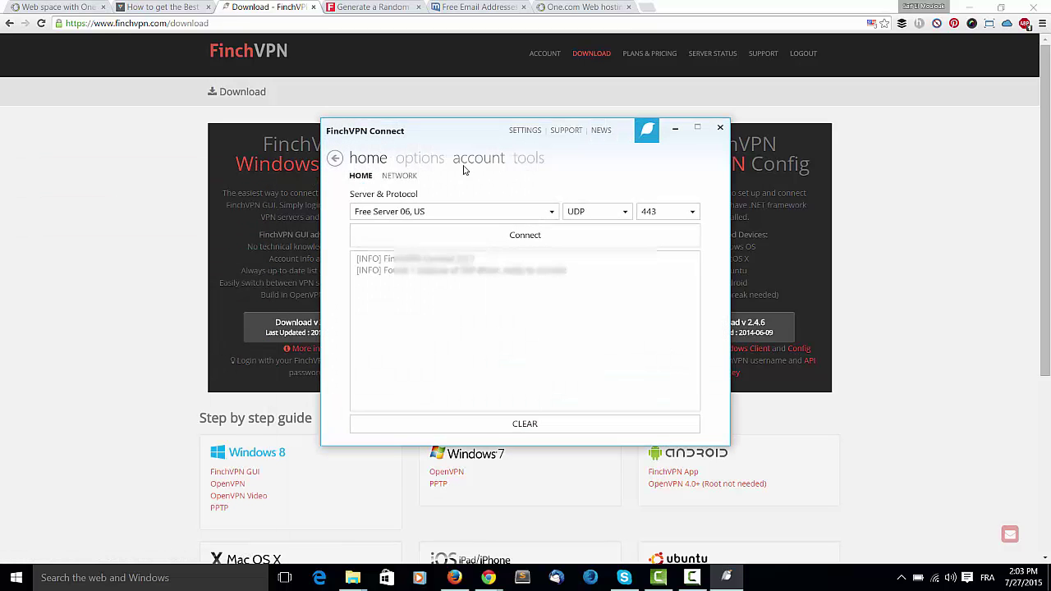
left_click(481, 160)
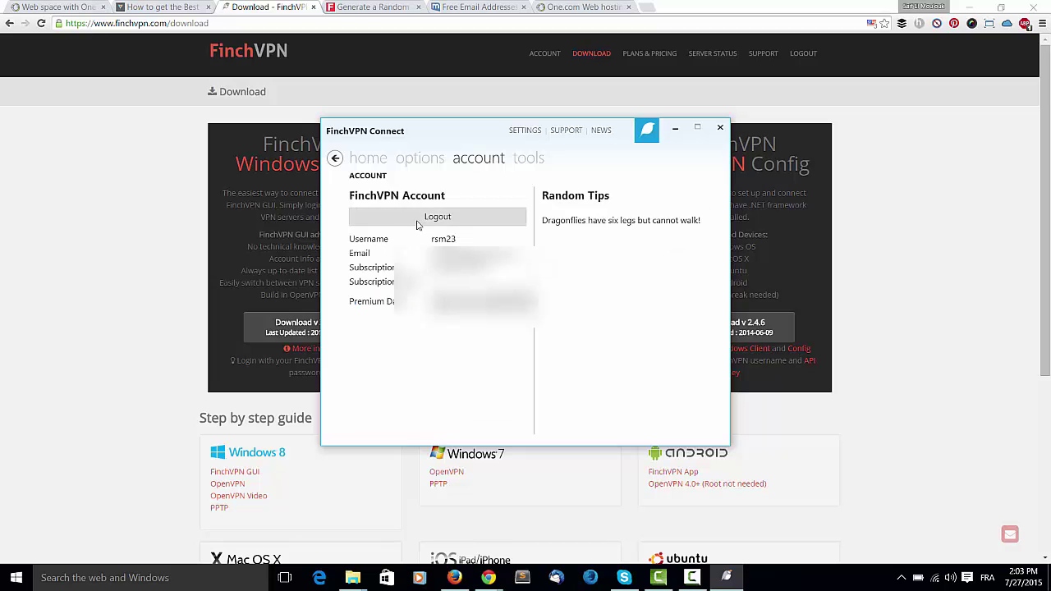
left_click(368, 159)
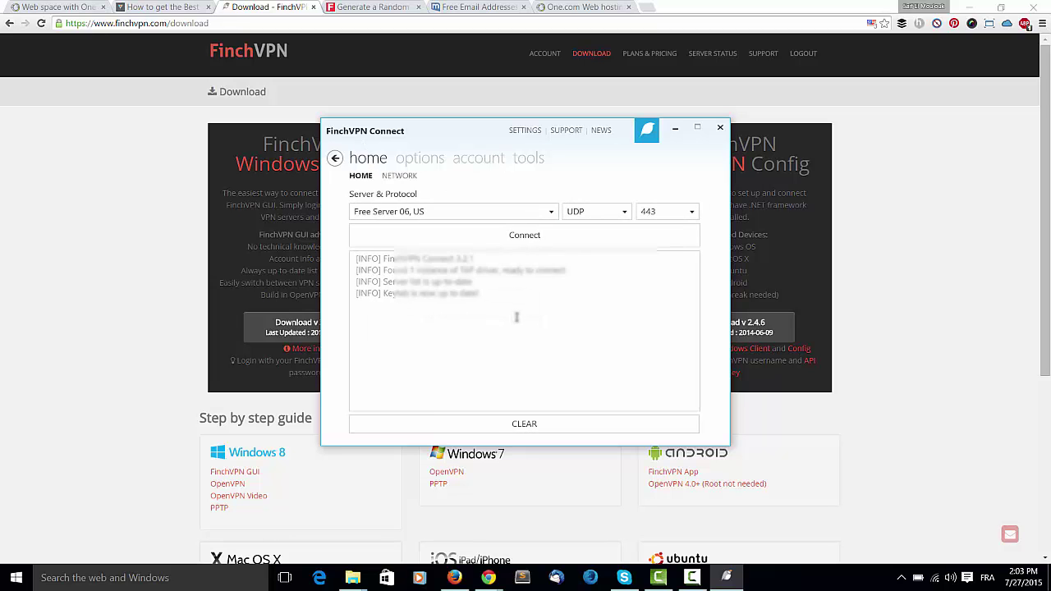
- Choose Free Server 06, US from the VPN server list
left_click(510, 212)
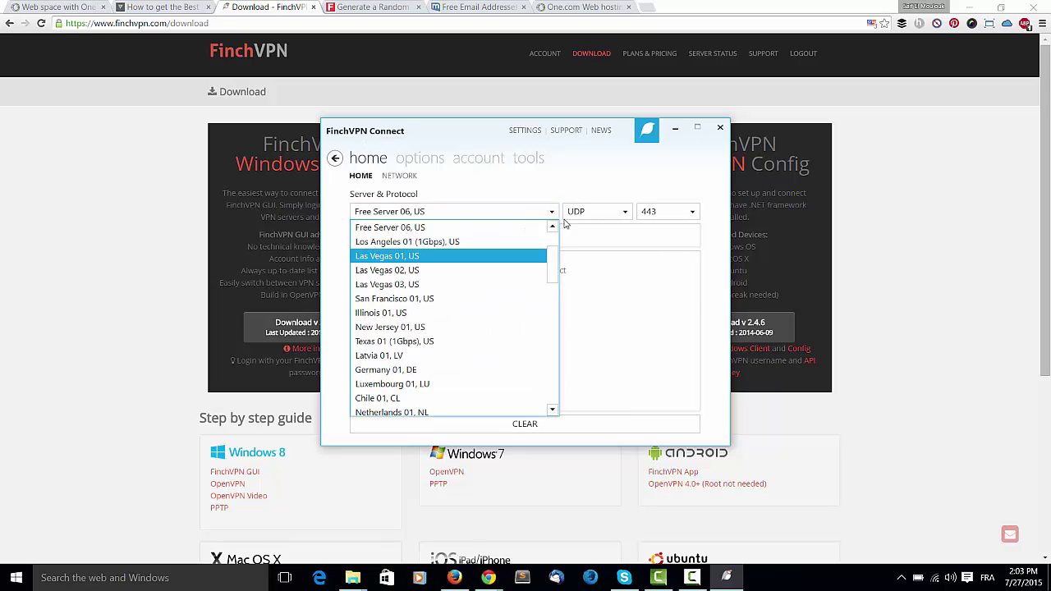
left_click_drag(553, 269, 559, 236)
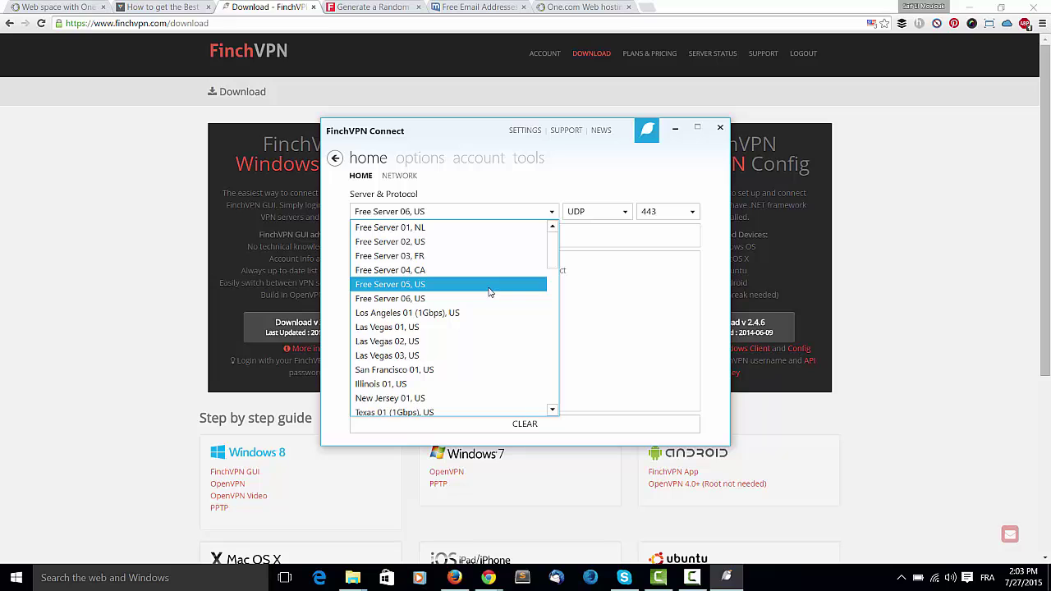
left_click(427, 300)
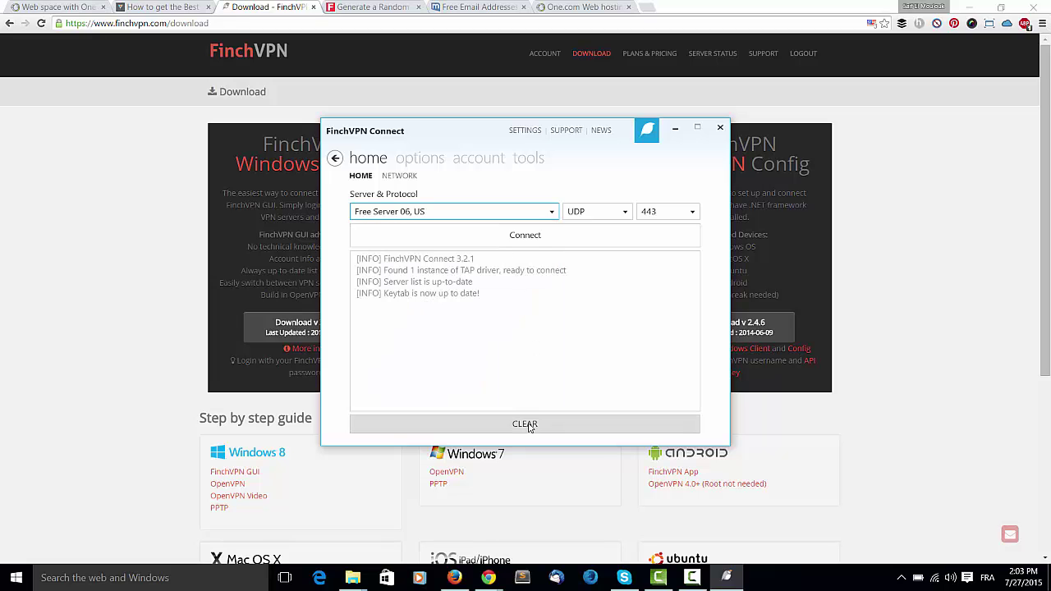
- Connect to Free Server 06, US and let the log reach Initialization Sequence Completed
left_click(541, 236)
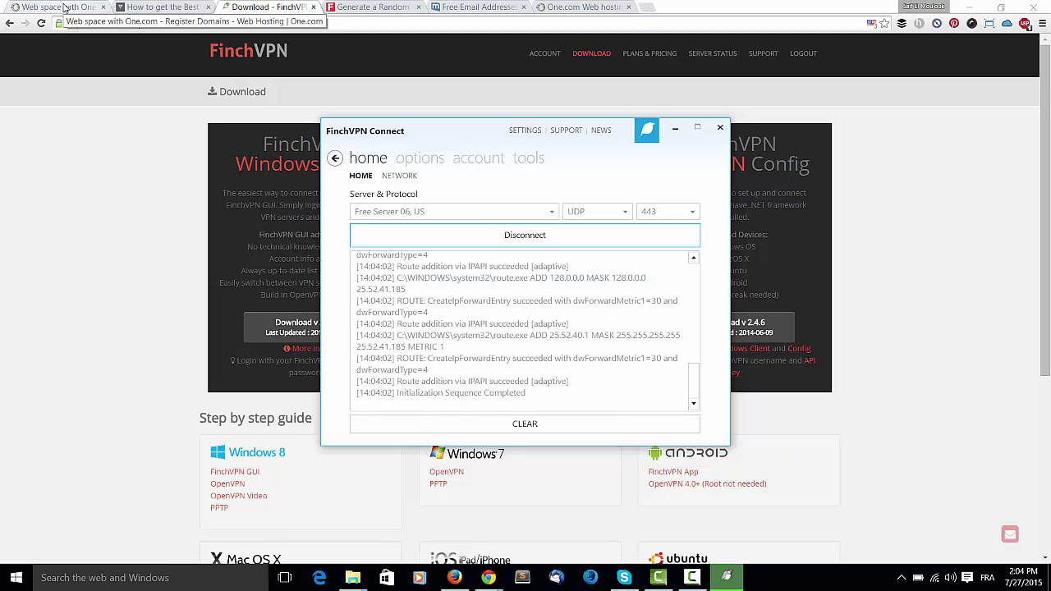
- Back on One.com, start the free one-year hosting order
left_click(64, 8)
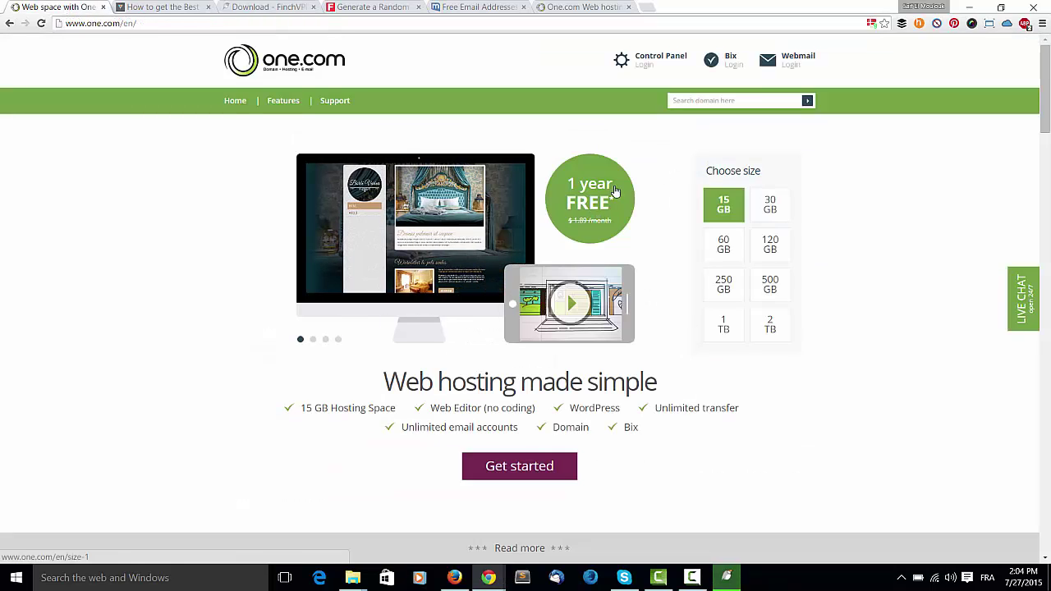
left_click(587, 207)
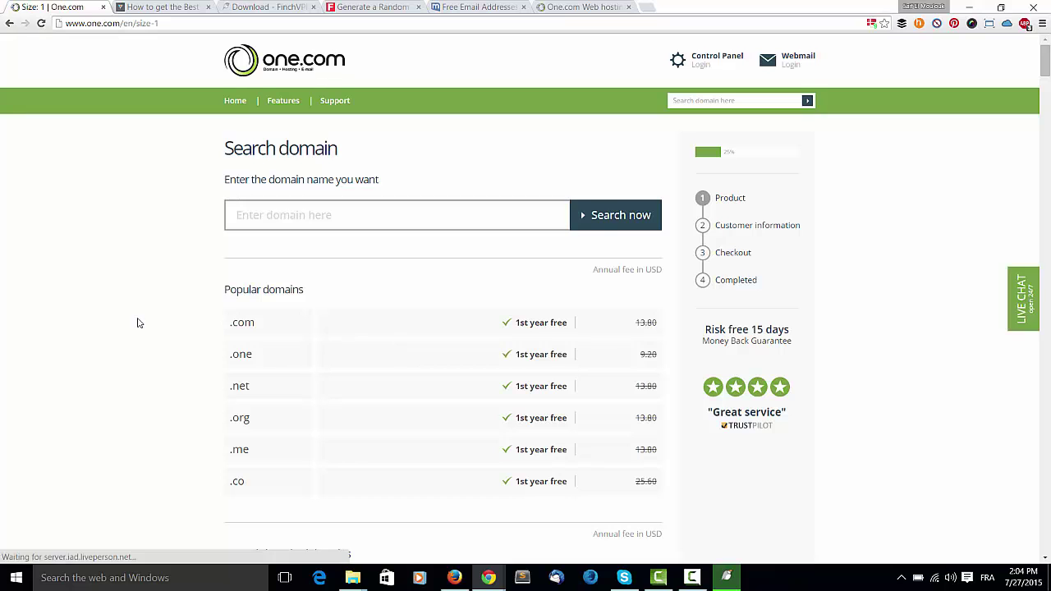
scroll(137, 320, "down", 1)
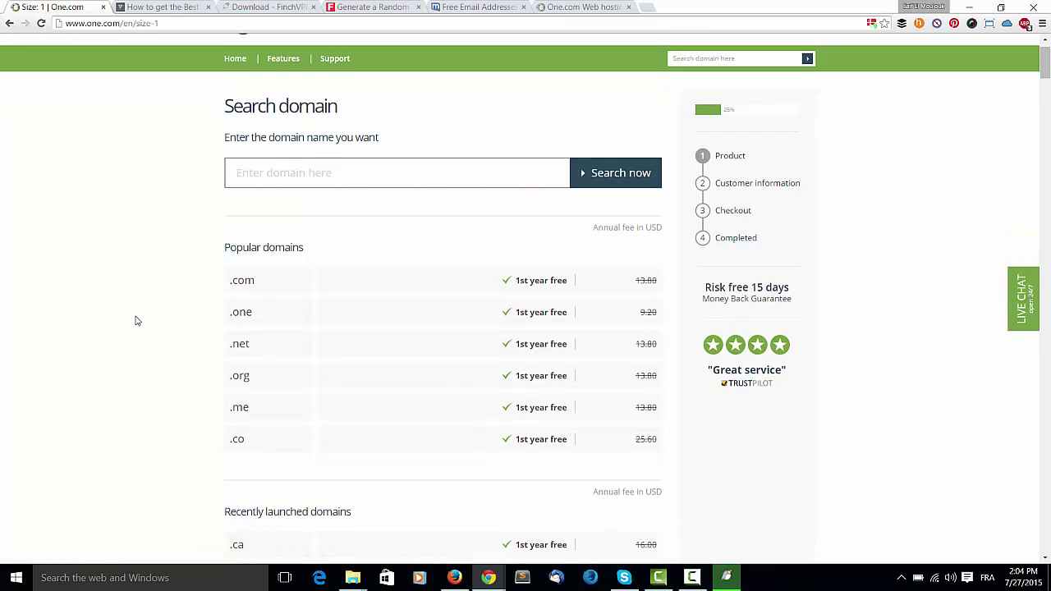
scroll(137, 320, "down", 1)
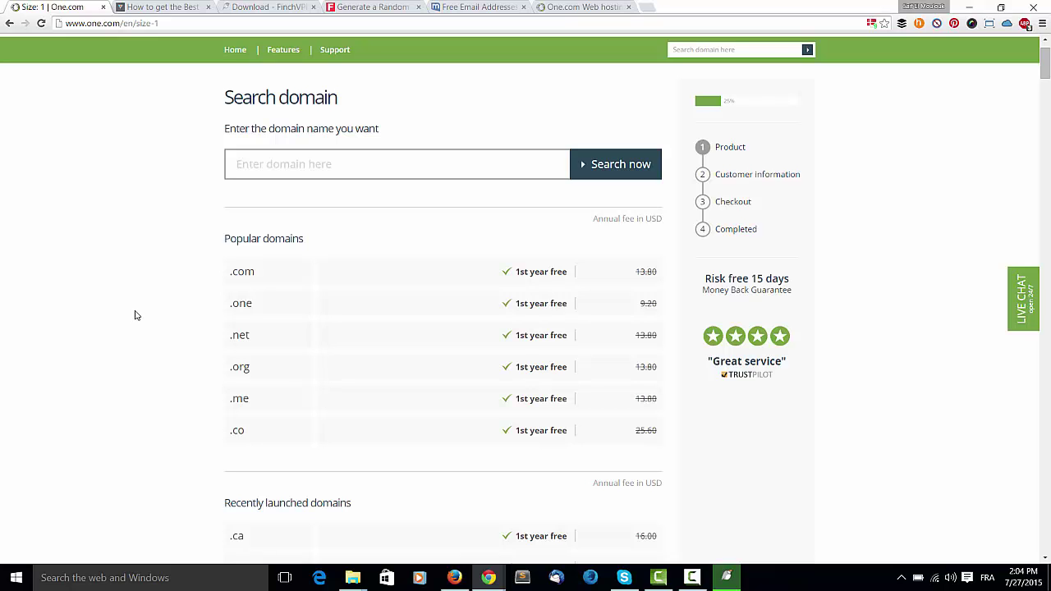
- Scroll the order page and dismiss the stray right-click menus
right_click(136, 315)
left_click(75, 323)
scroll(76, 322, "down", 4)
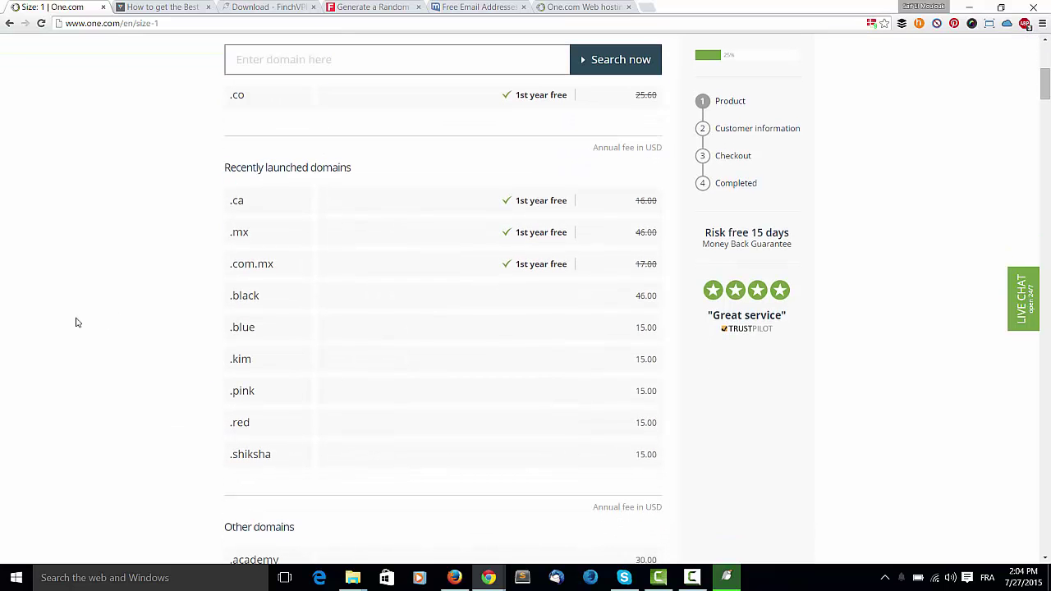
right_click(76, 323)
right_click(50, 298)
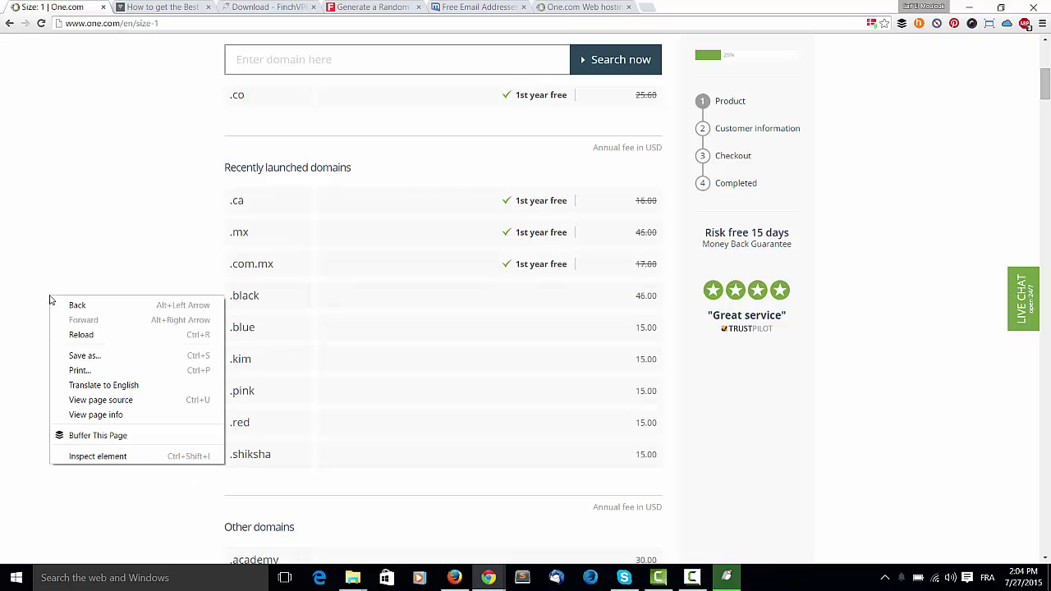
left_click(315, 262)
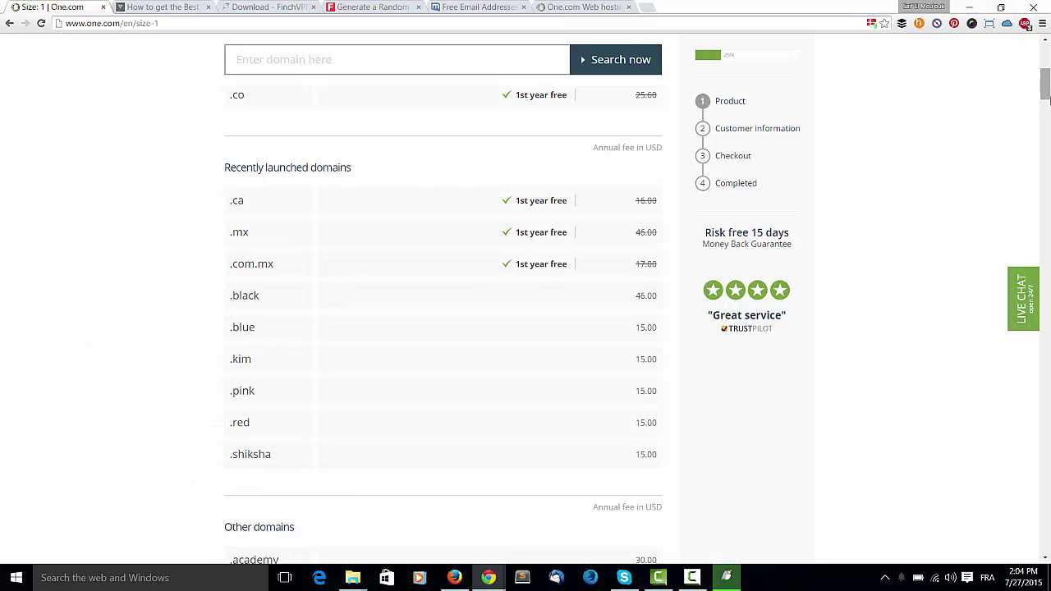
- Drag the scrollbar through the domain price list and back up to the Search domain box
left_click_drag(1046, 82, 1046, 111)
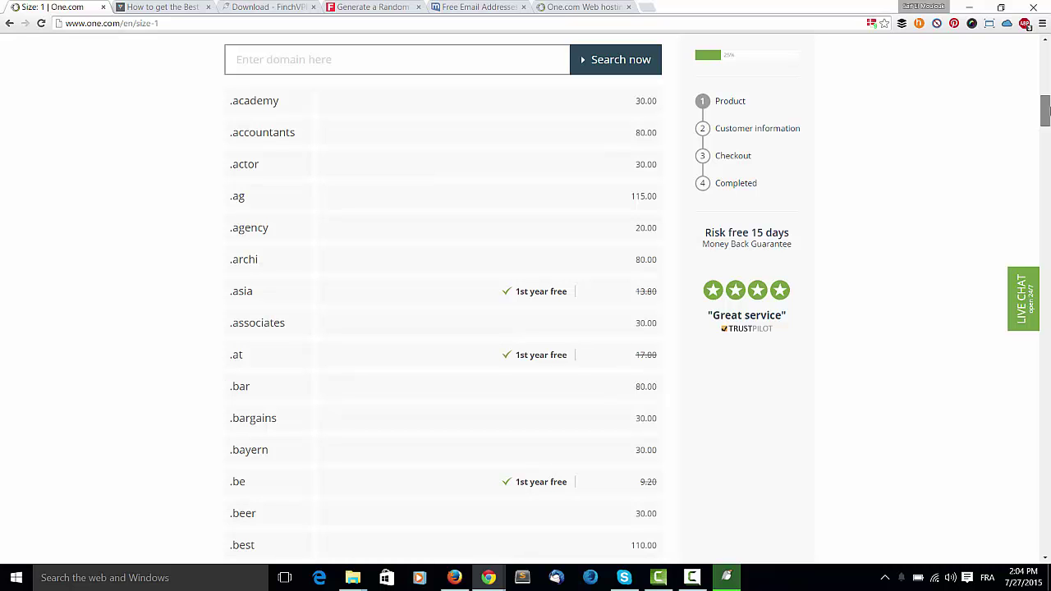
left_click_drag(1045, 111, 1047, 144)
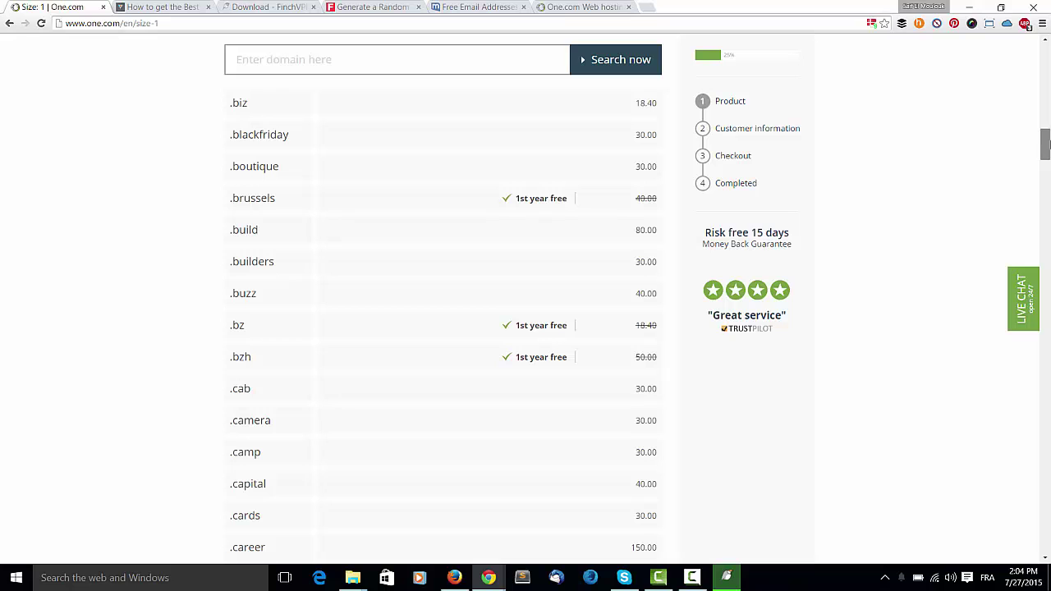
left_click_drag(1047, 144, 1047, 192)
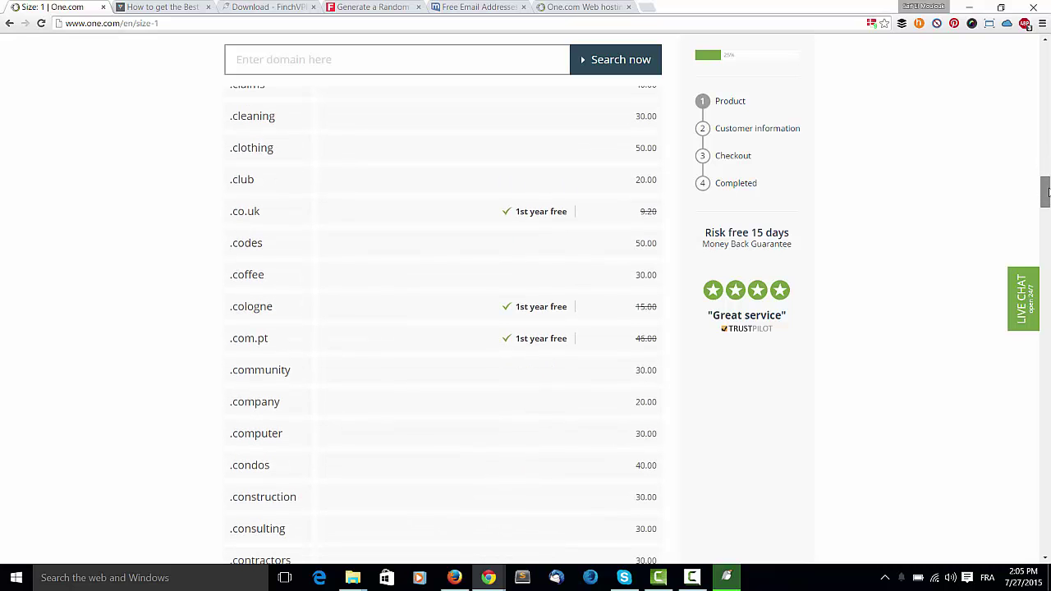
mouse_move(1047, 192)
left_mouse_down()
mouse_move(1047, 238)
mouse_move(1048, 54)
left_mouse_up()
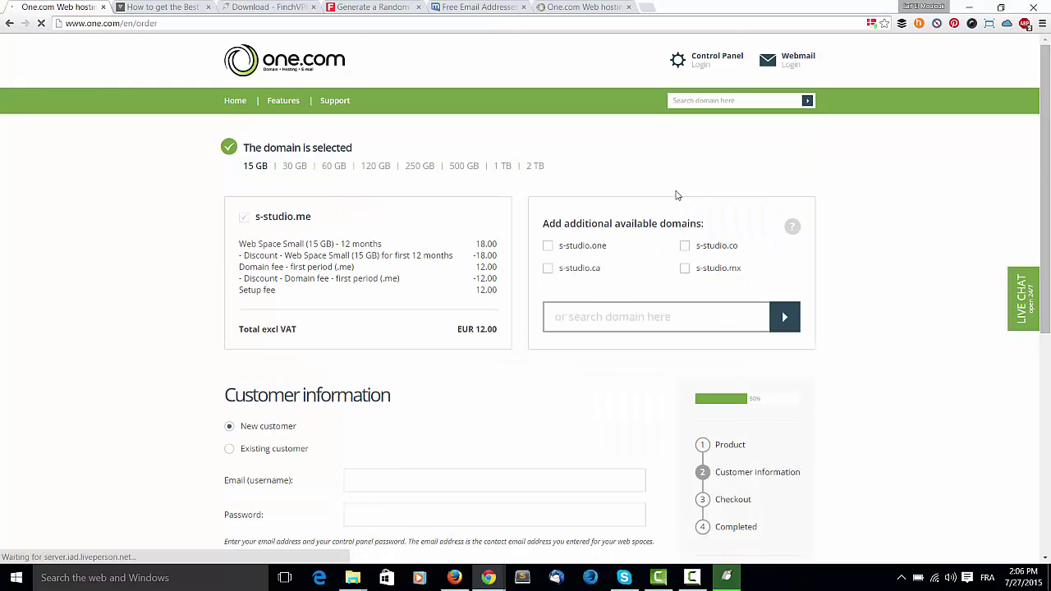
- Close a stray context menu and enter the customer's full name
scroll(117, 399, "down", 3)
right_click(117, 395)
left_click(15, 287)
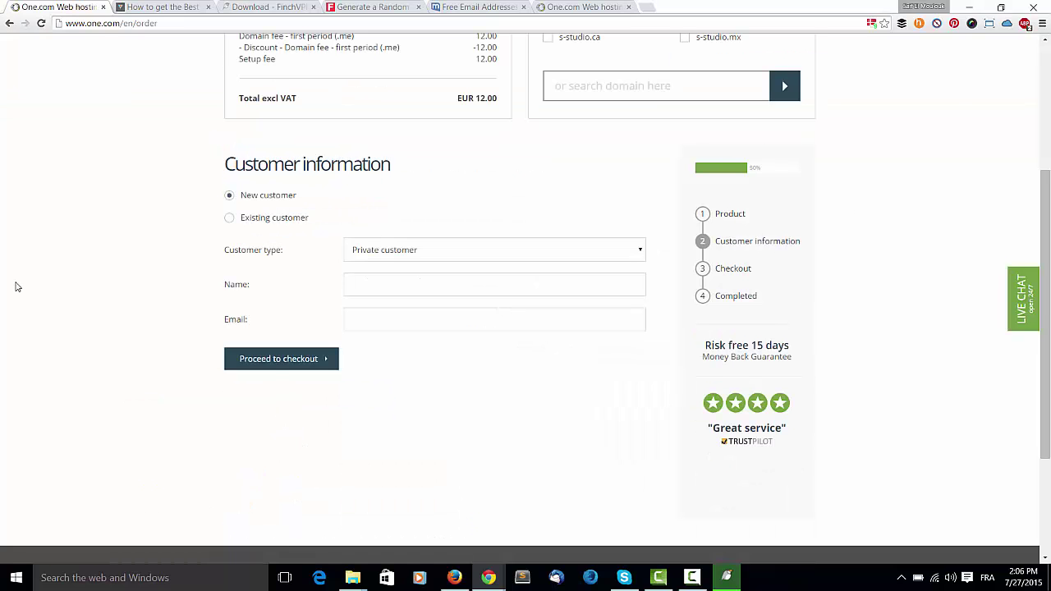
scroll(241, 336, "up", 2)
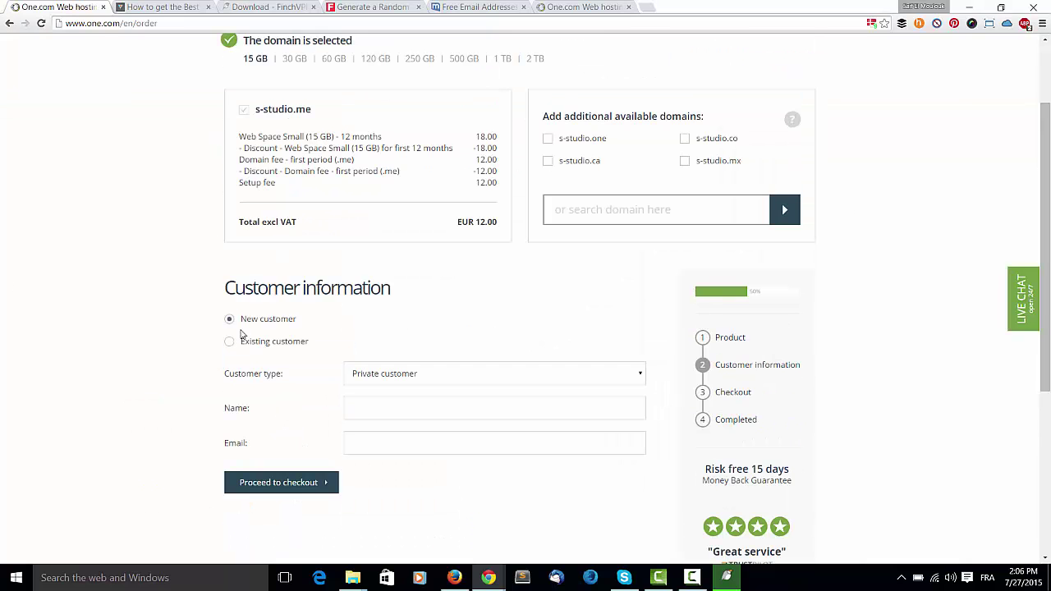
left_click(394, 412)
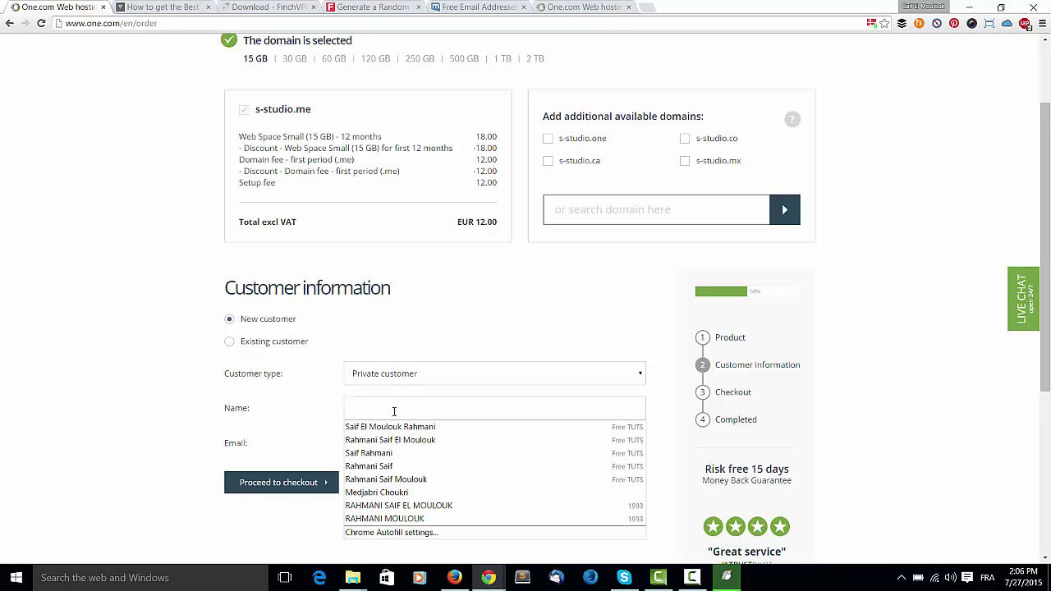
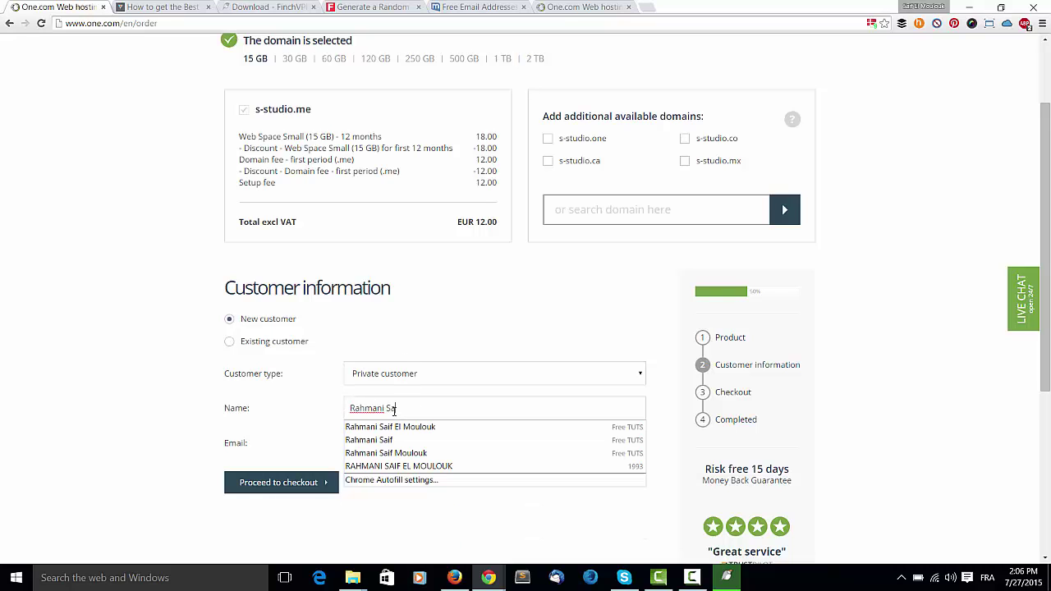
- Enter the customer's e-mail address, correcting its ending, and proceed to checkout
key("Tab")
type("x")
key("BackSpace")
type("com")
left_click(300, 485)
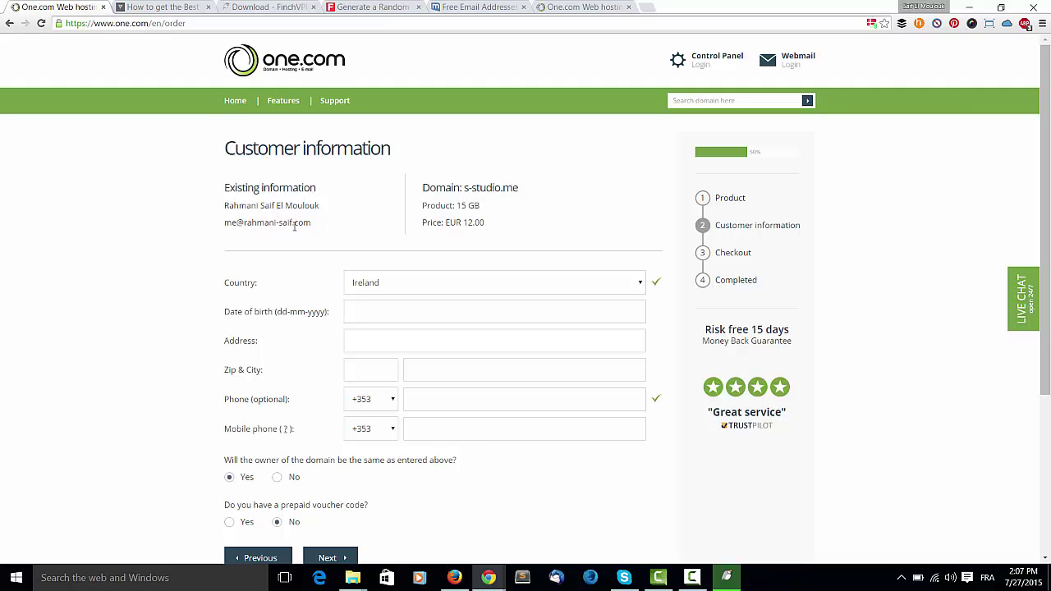
- Compare the Fake Name Generator identity with the One.com customer form
left_click(383, 4)
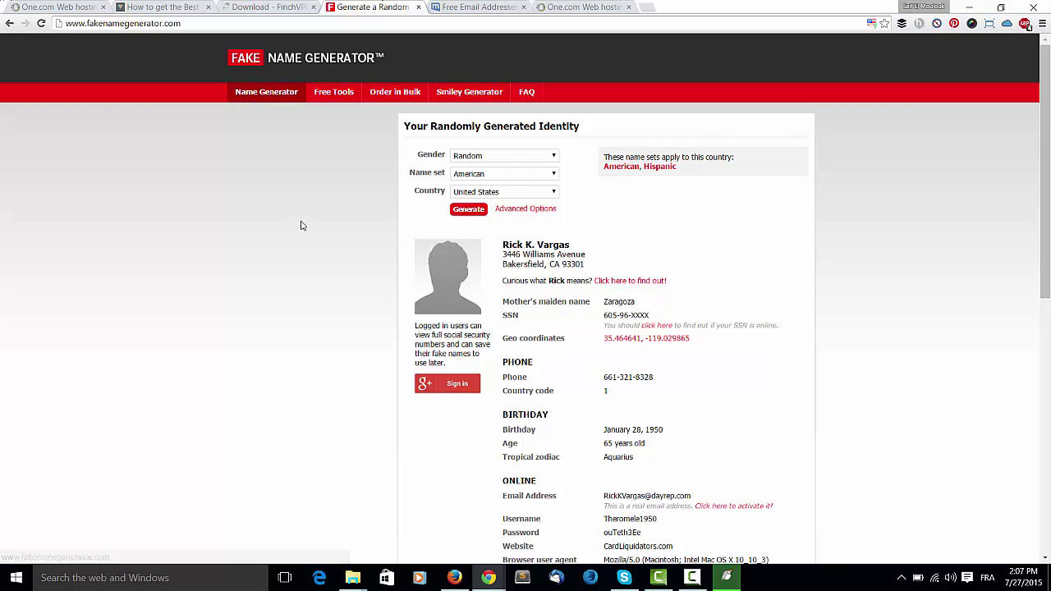
left_click(46, 7)
left_click(370, 6)
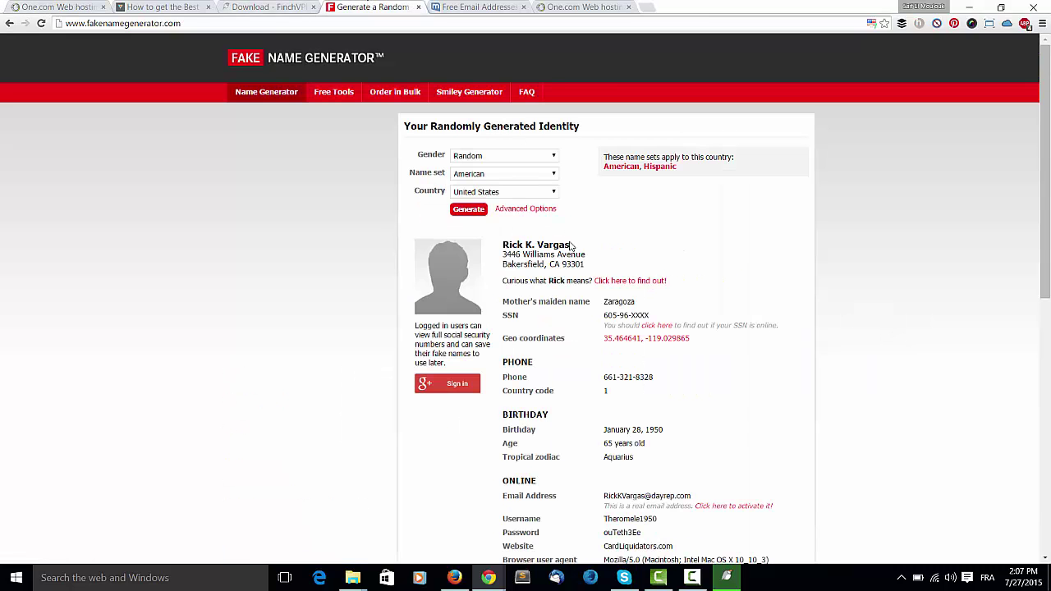
left_click(41, 6)
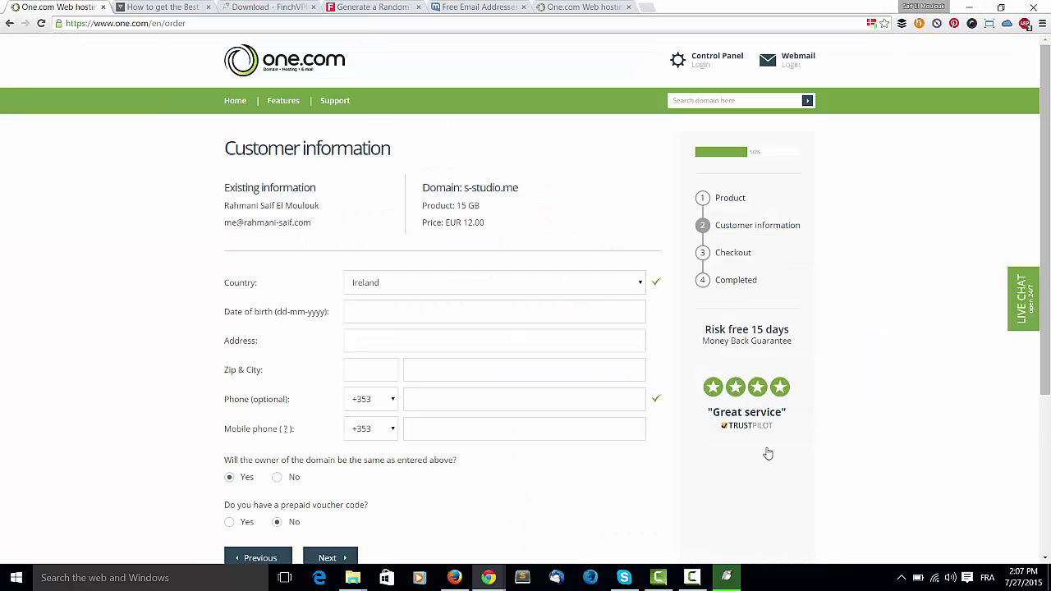
- Change the country to United Arab Emirates by typing 'un' in the Country list
left_click(577, 290)
type("un")
key("Return")
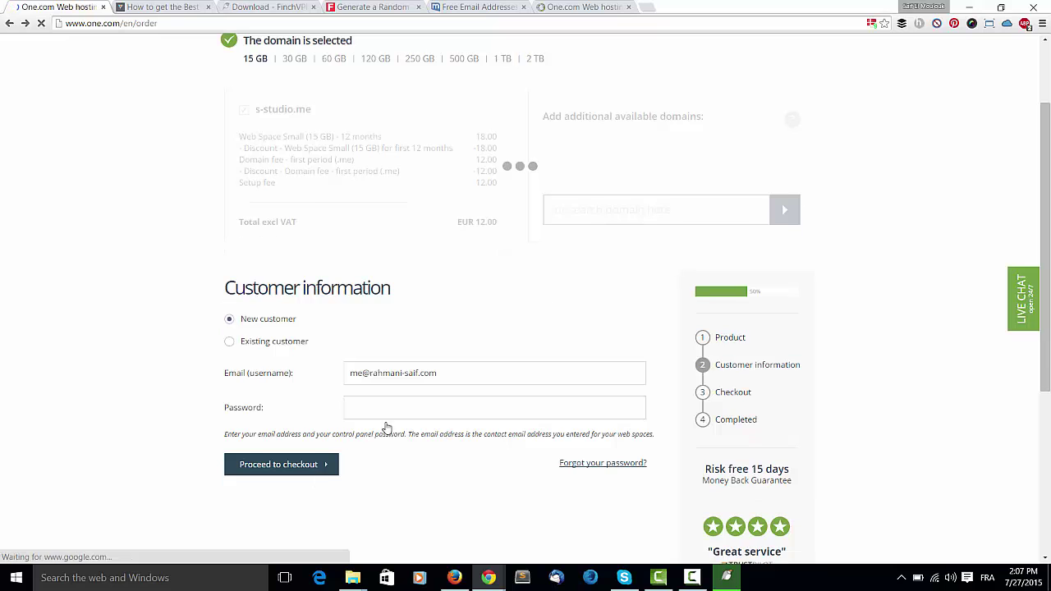
- Proceed to checkout again and set the country to United States
left_click(402, 414)
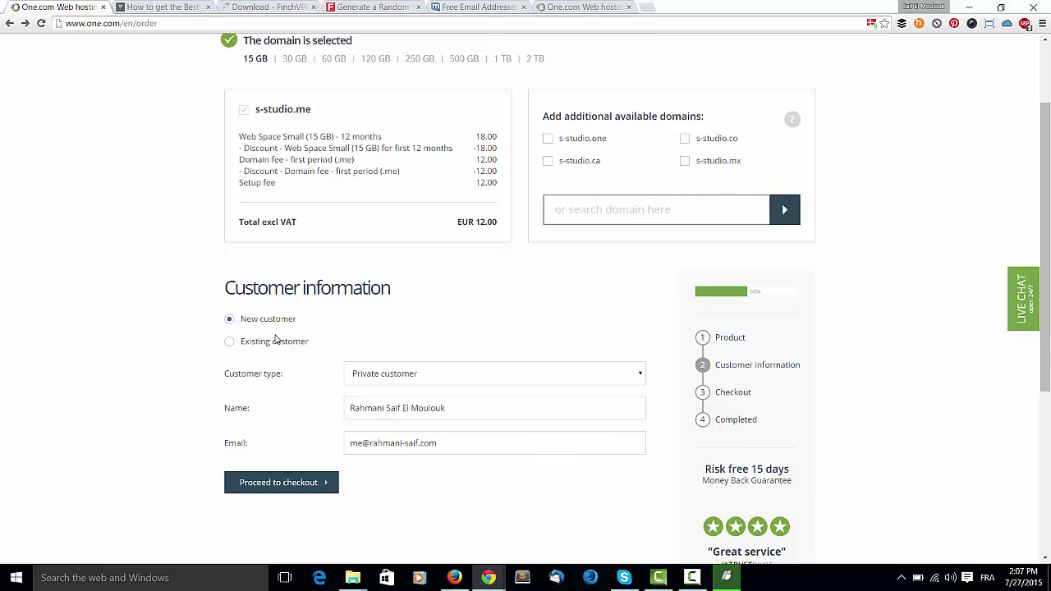
left_click(305, 483)
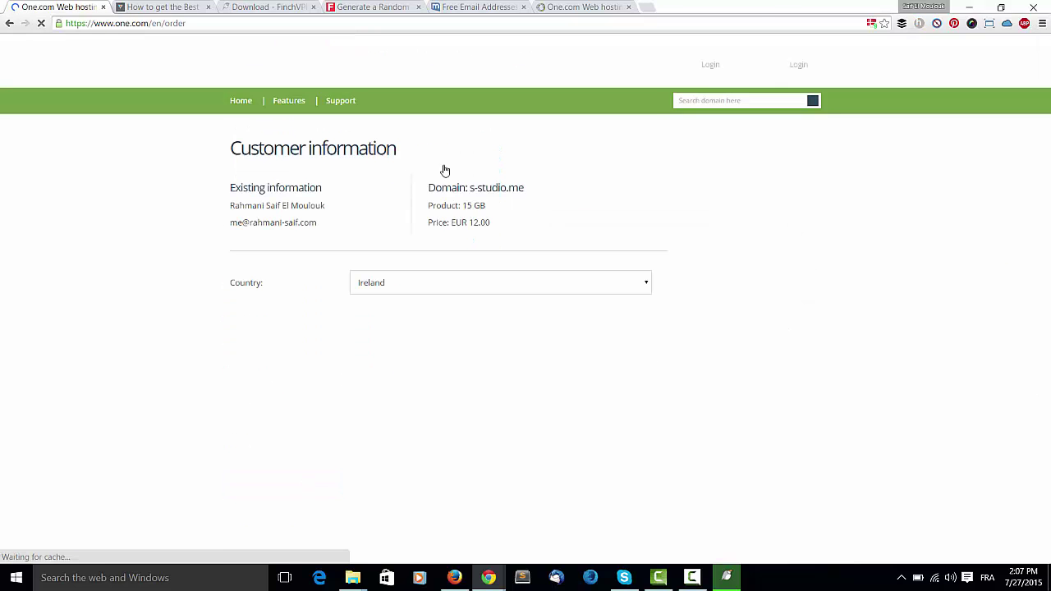
left_click(426, 285)
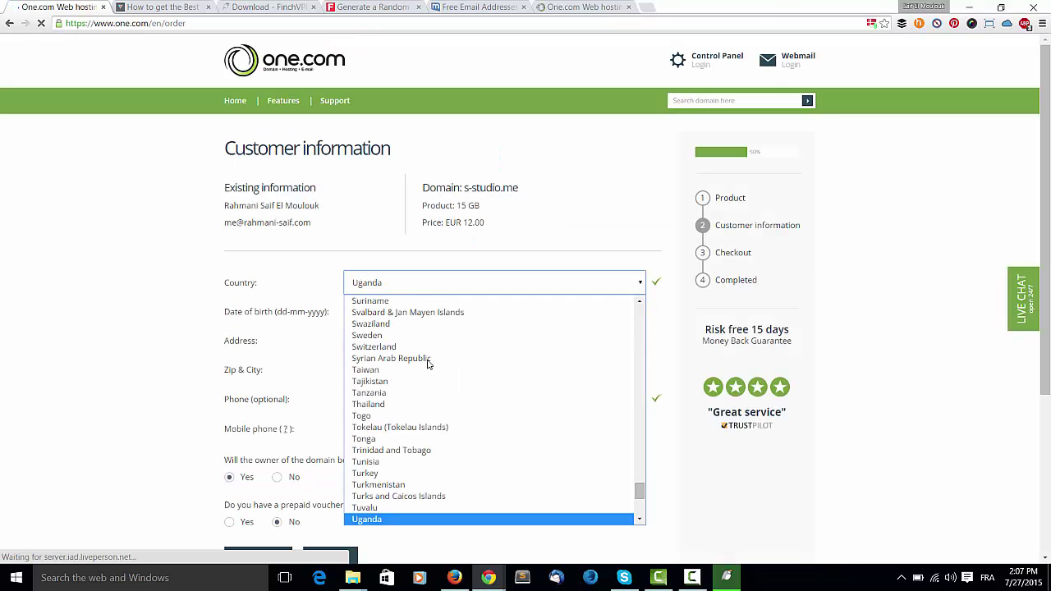
scroll(427, 364, "down", 15)
key("Down")
key("Down")
key("Down")
key("Down")
key("Down")
key("Down")
key("Down")
key("Down")
key("Down")
key("Down")
key("Down")
key("Down")
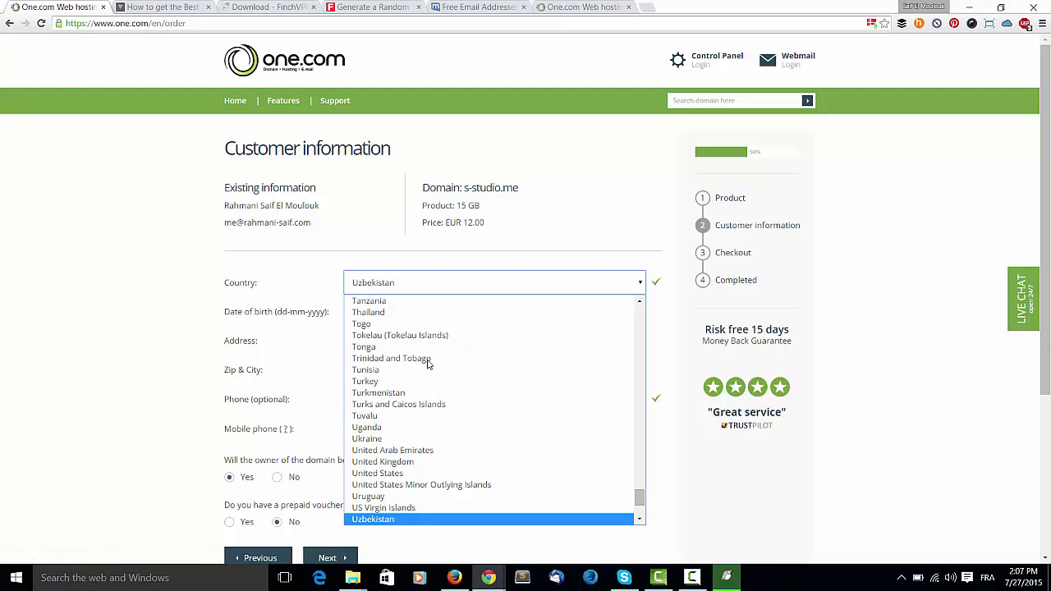
key("Up")
key("Up")
key("Up")
key("Up")
key("Down")
key("Down")
key("Down")
key("Down")
key("Down")
key("Down")
key("Return")
- Enter the customer's date of birth in the form
left_click(399, 312)
type("28")
key("BackSpace")
key("BackSpace")
type("12-28-1950")
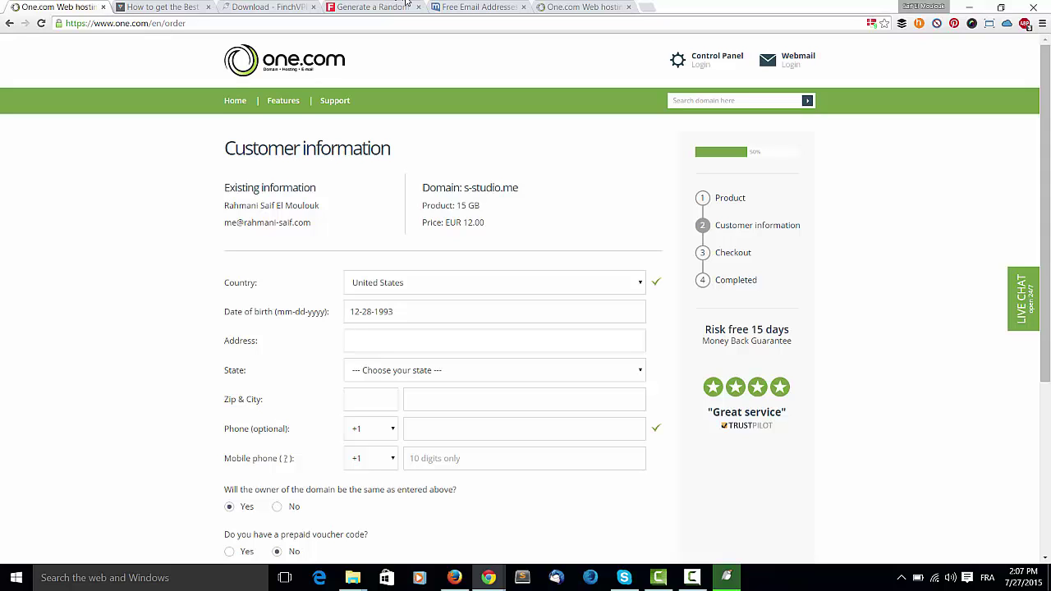
- Select the generated street address in the Fake Name Generator
left_click(386, 8)
left_click_drag(593, 279, 504, 254)
left_click(562, 262)
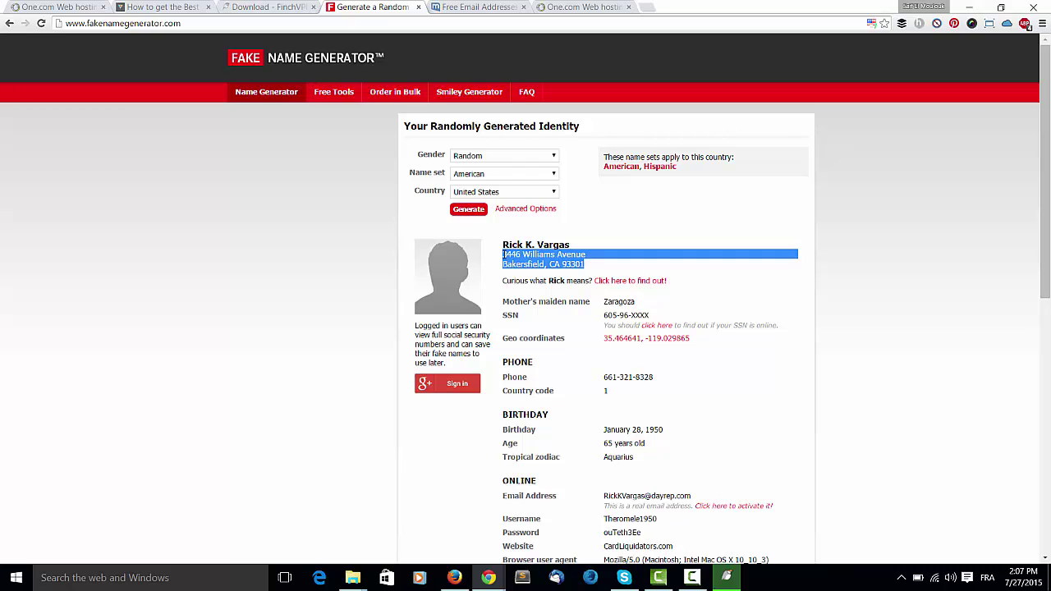
- Paste the generated street address into the form and set the state to California
left_click(69, 6)
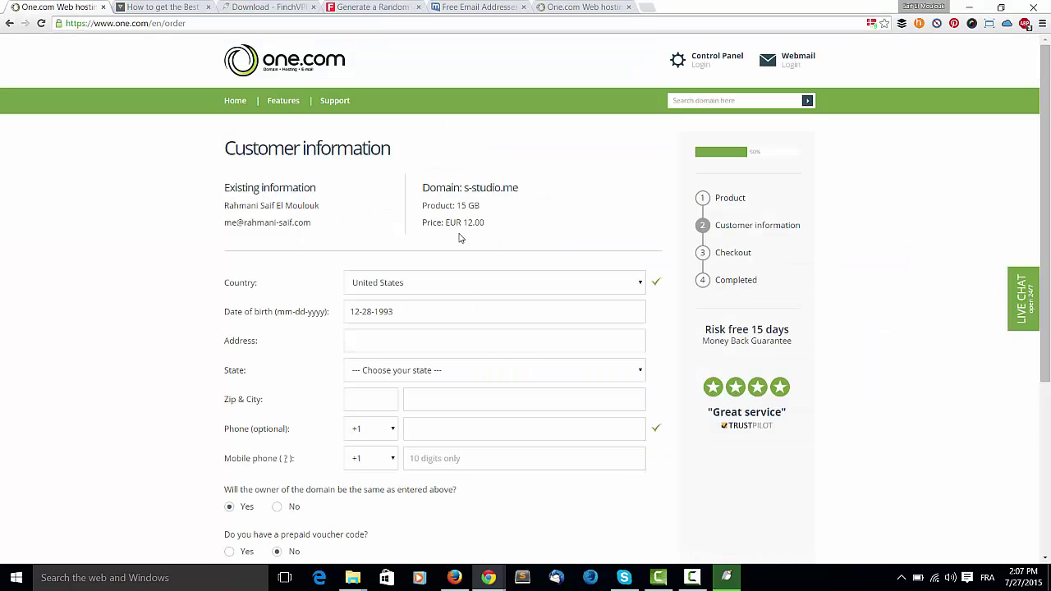
key("ctrl+v")
left_click(362, 7)
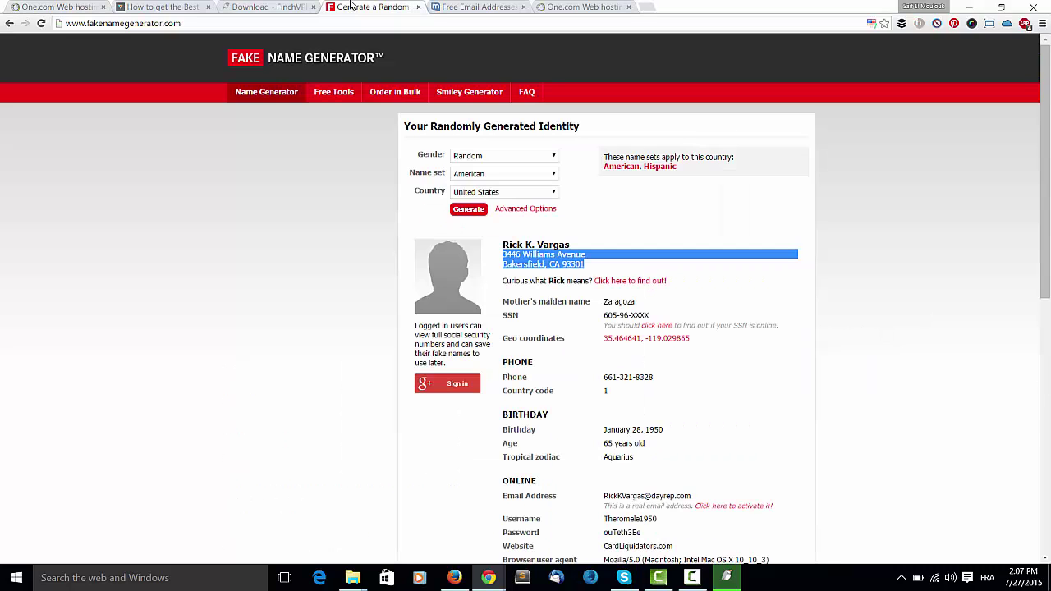
left_click(64, 7)
left_click(415, 370)
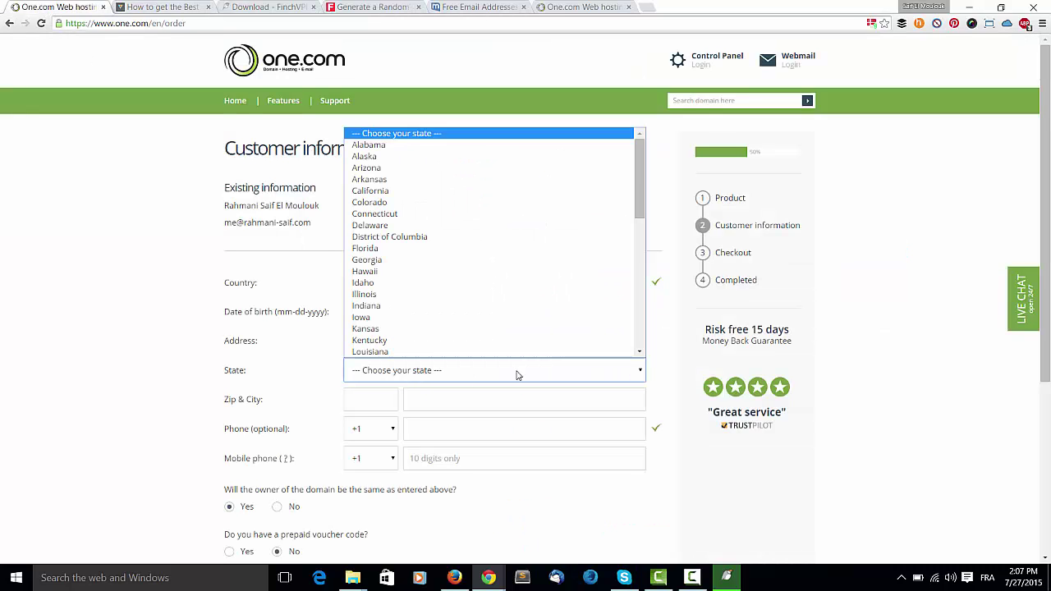
left_click(626, 191)
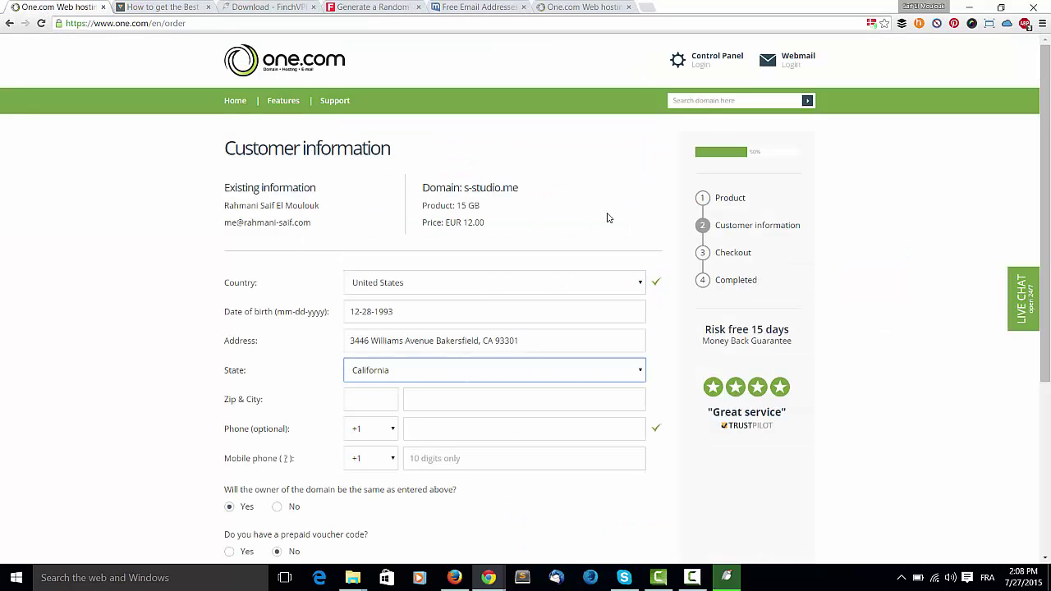
- Copy the zip code and city from the address into the Zip and City fields
left_click(371, 399)
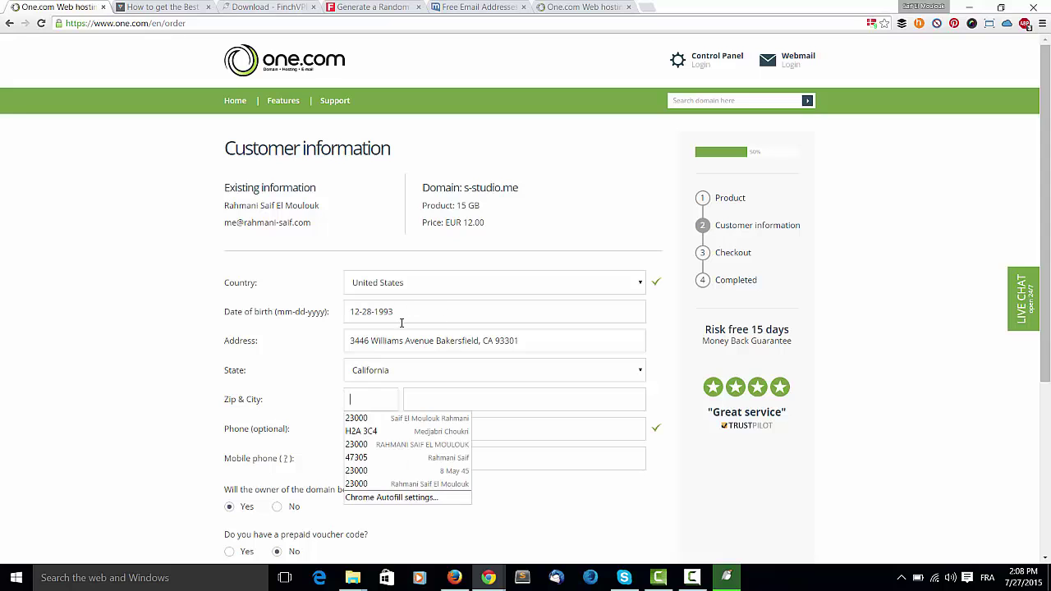
double_click(514, 340)
key("ctrl+c")
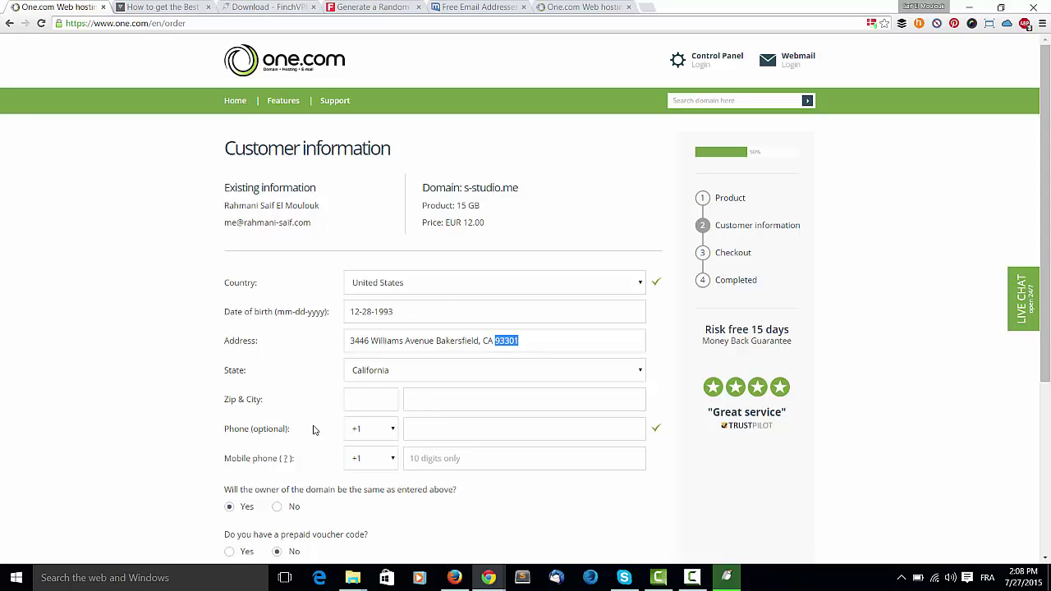
left_click(366, 397)
key("ctrl+v")
double_click(465, 341)
key("ctrl+c")
left_click(439, 399)
key("ctrl+v")
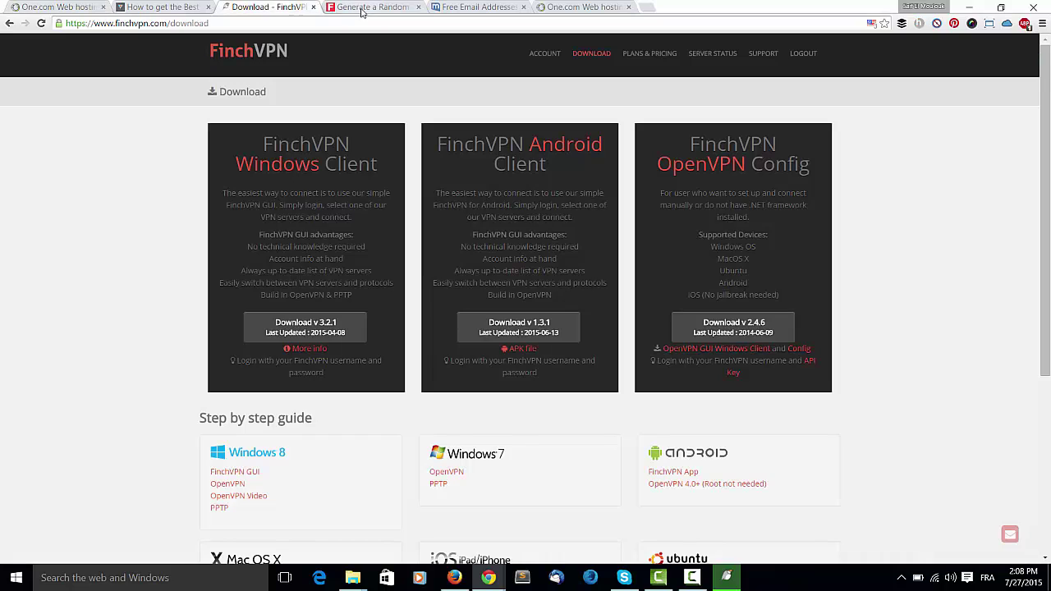
- Copy the generated phone number into the Phone field
left_click(284, 6)
left_click(405, 6)
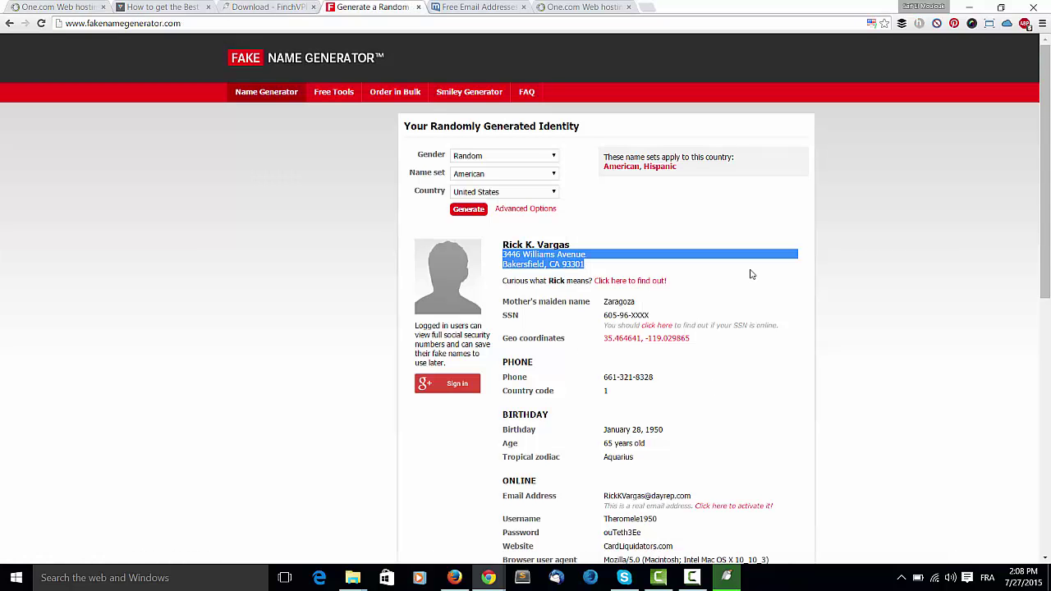
left_click_drag(655, 378, 604, 378)
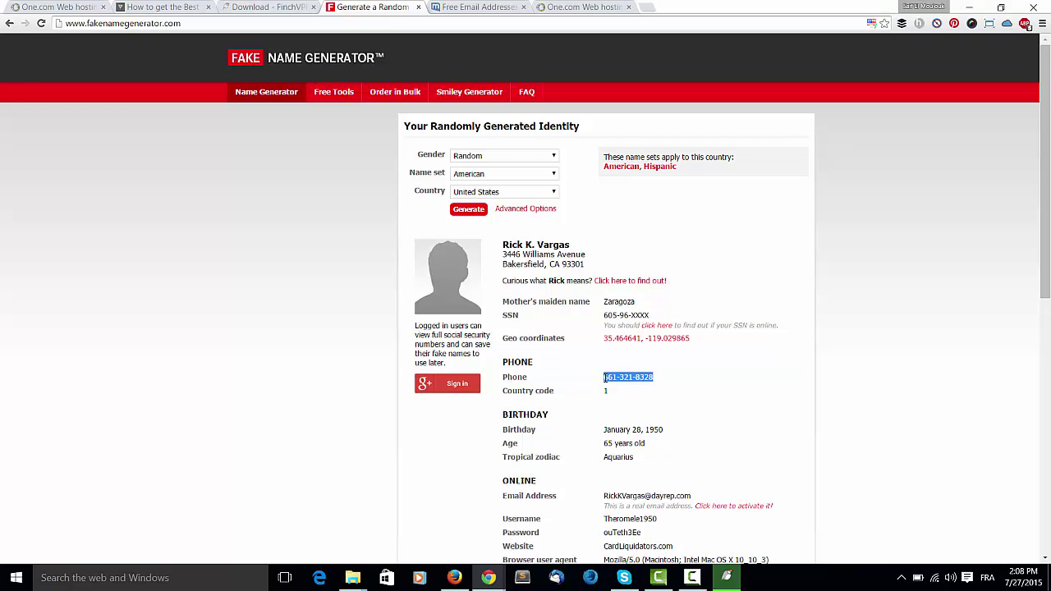
key("ctrl+Tab")
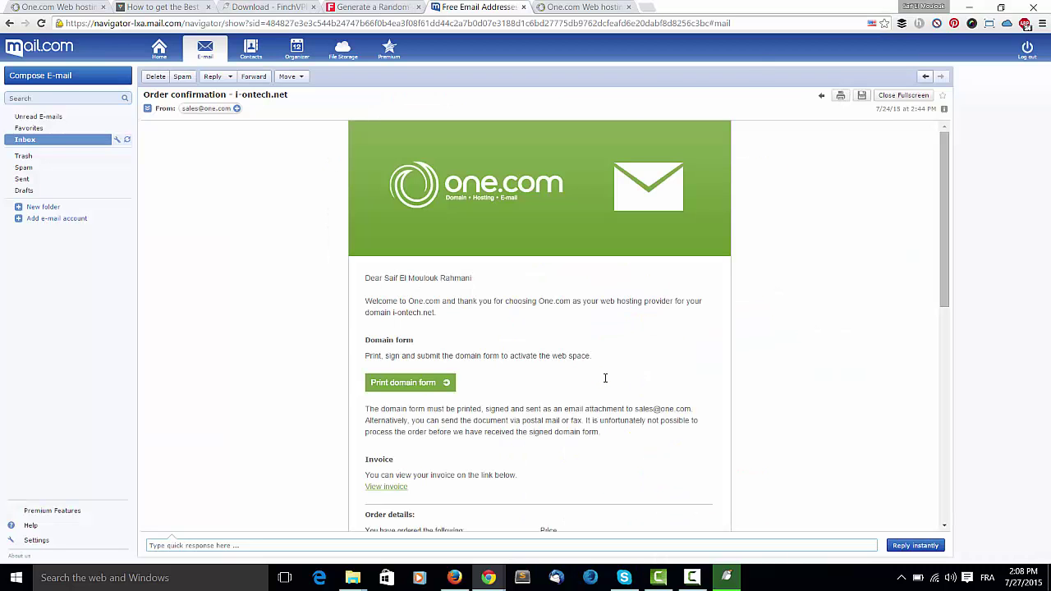
key("ctrl+Tab")
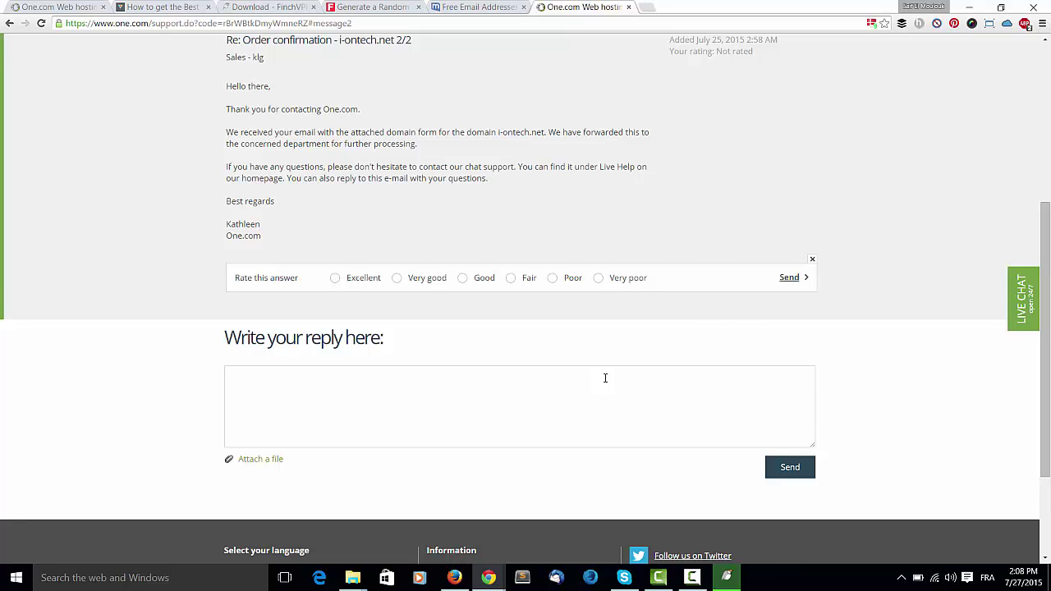
key("ctrl+Tab")
key("Tab")
key("Tab")
key("ctrl+v")
key("Tab")
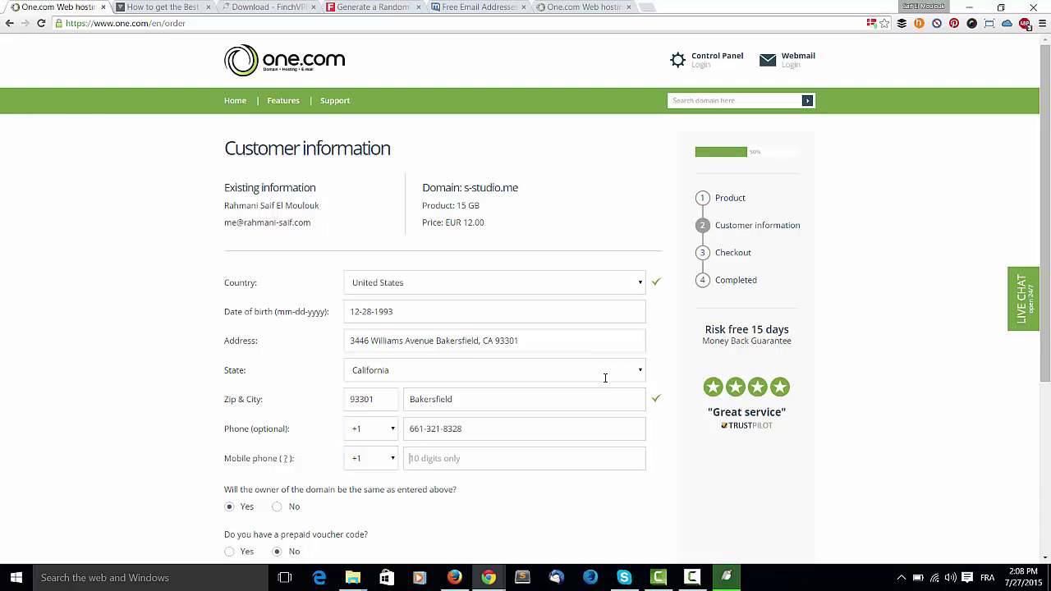
- Submit the customer details, accept the Terms of Business, and complete the s-studio.me order
scroll(723, 451, "down", 2)
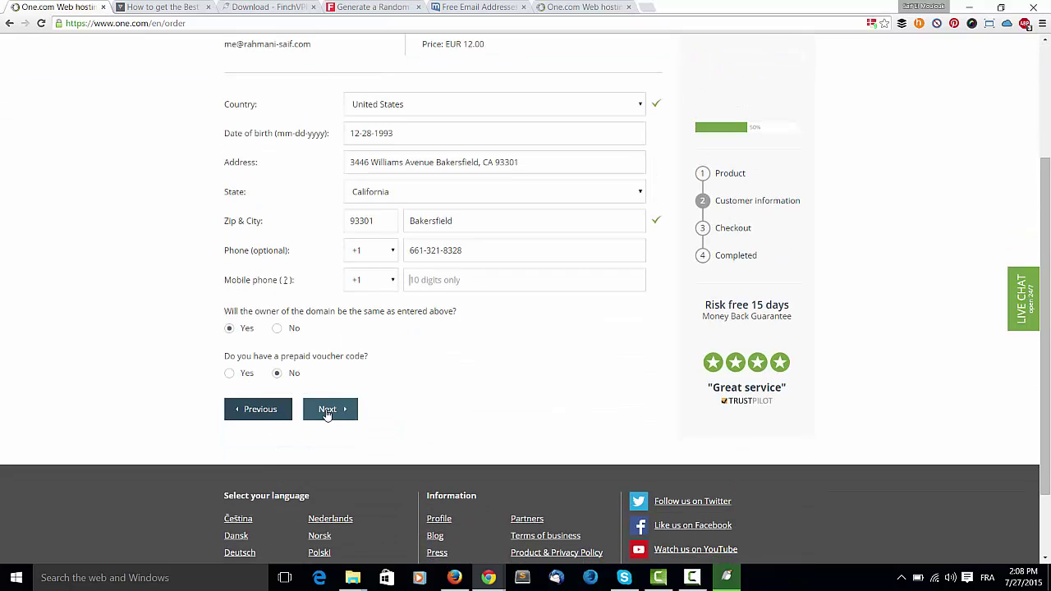
left_click(327, 413)
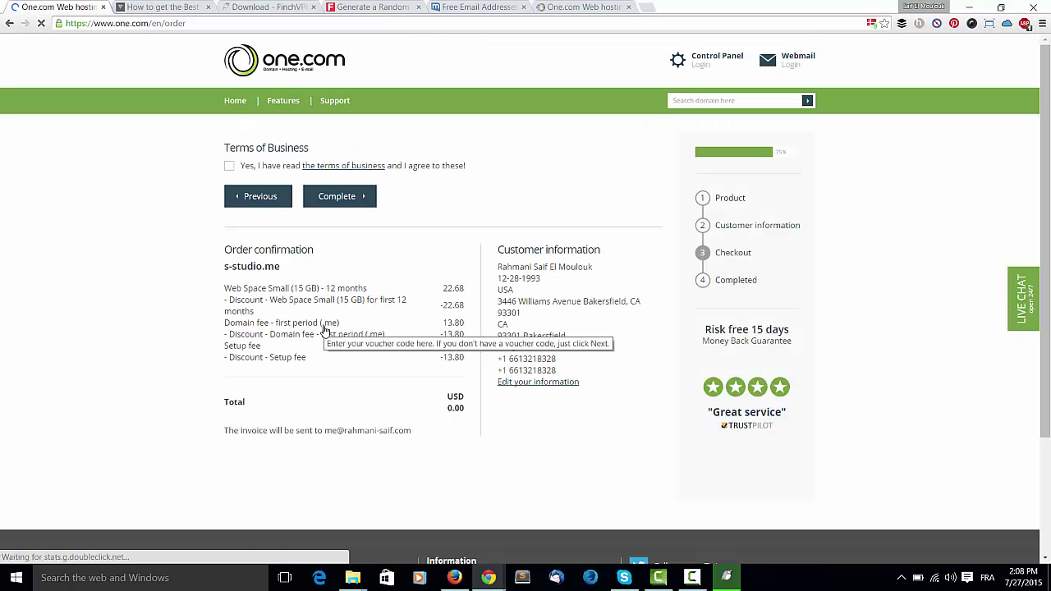
left_click(229, 166)
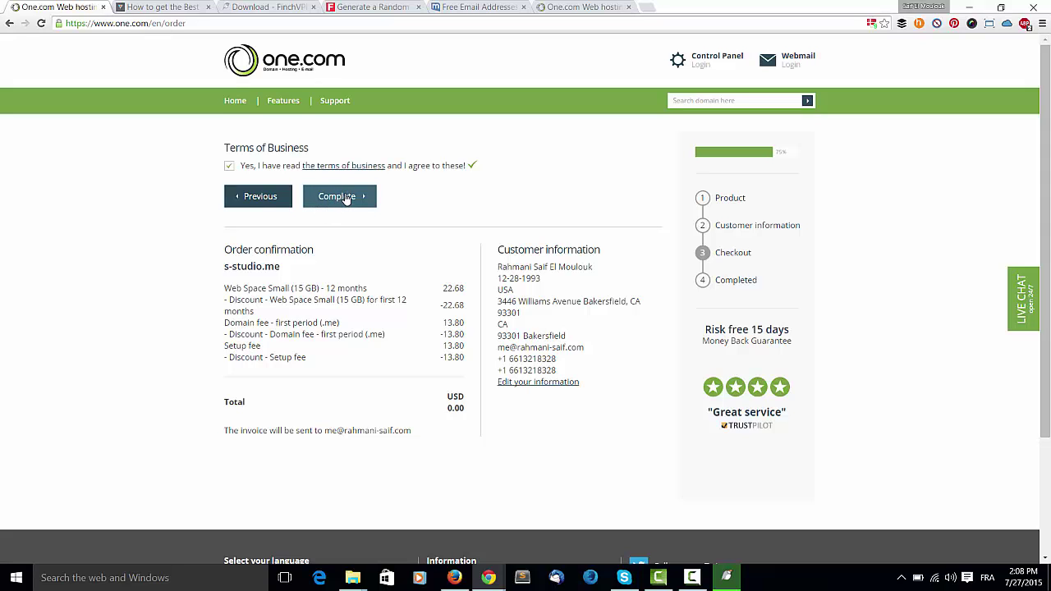
left_click(346, 198)
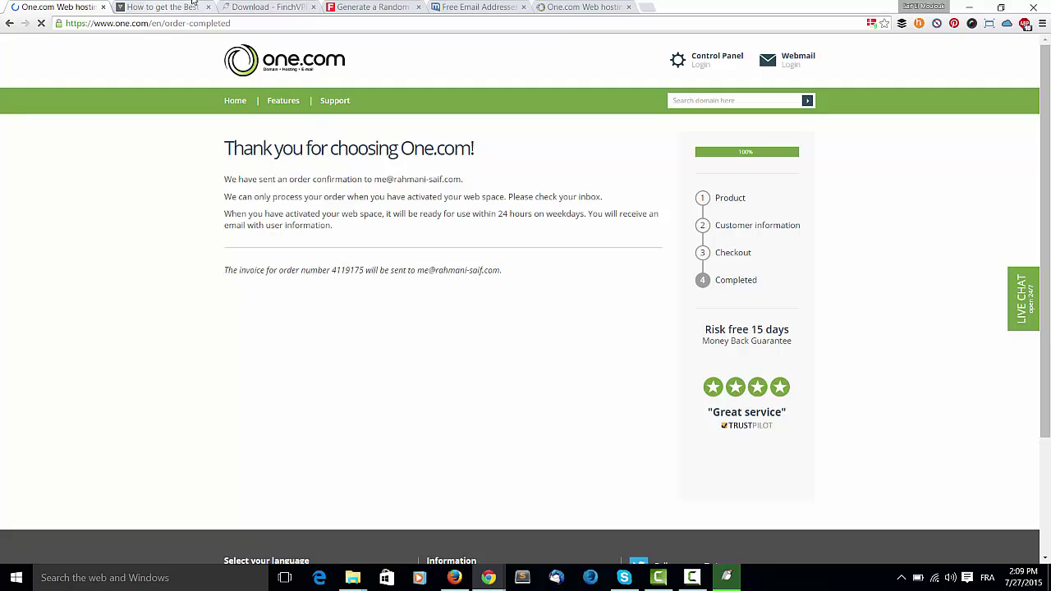
- In the mail.com inbox, open One.com's Support Confirmation email about the created ticket
left_click(445, 6)
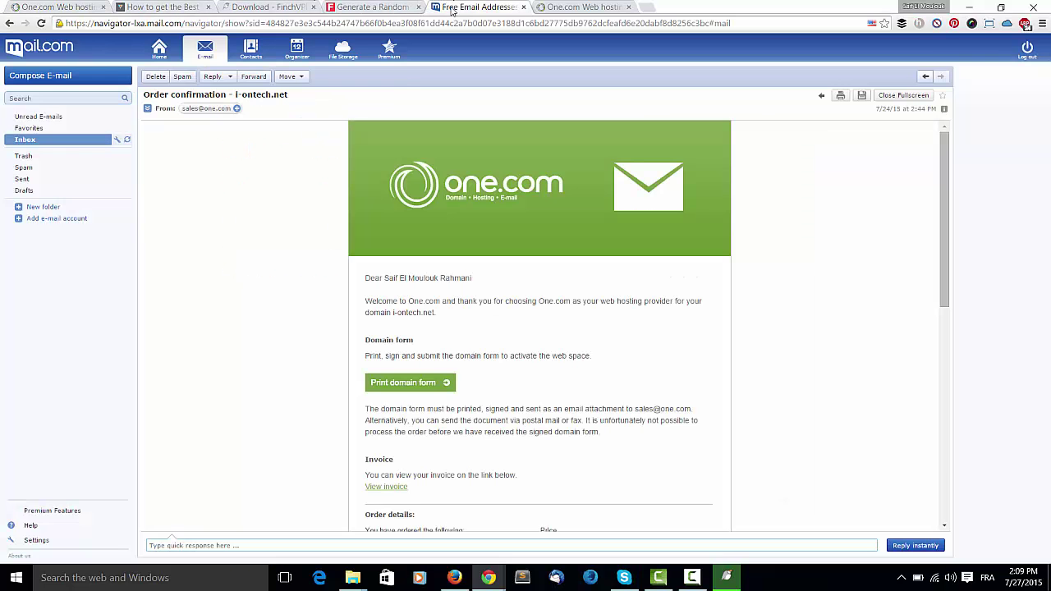
left_click(72, 141)
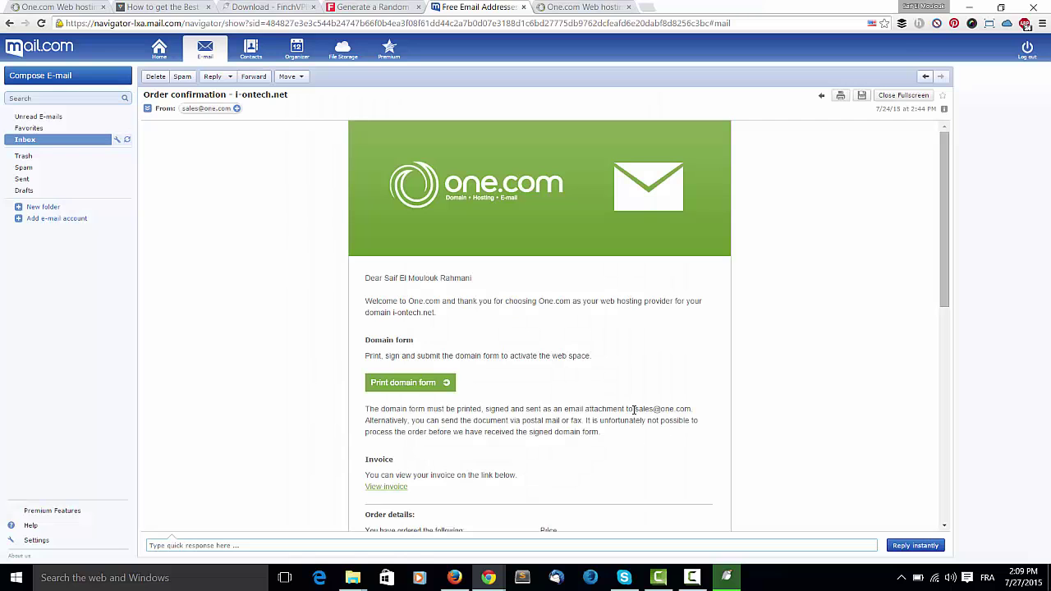
left_click_drag(634, 410, 692, 409)
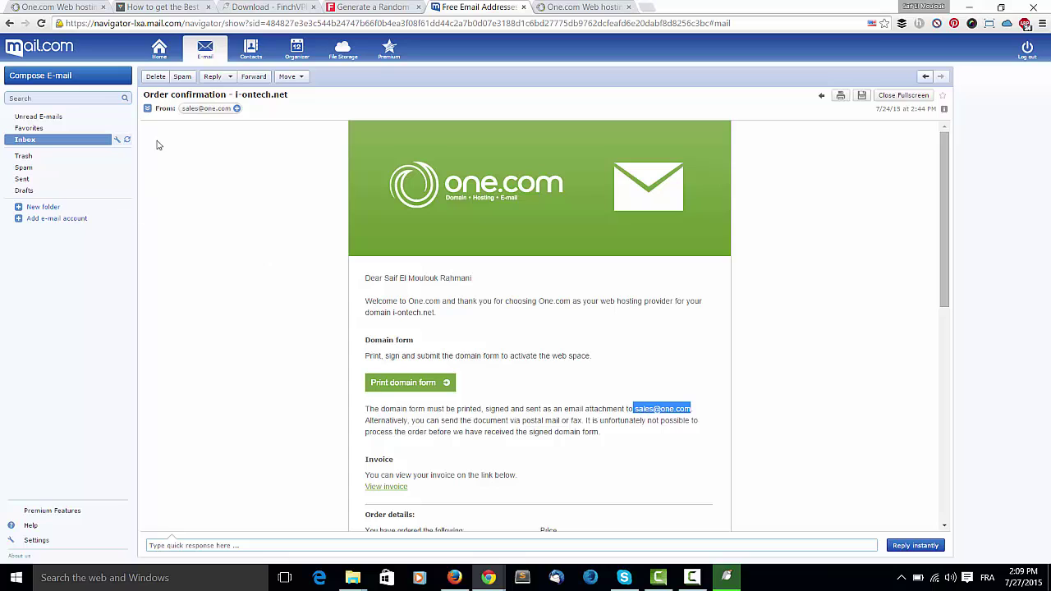
left_click(97, 148)
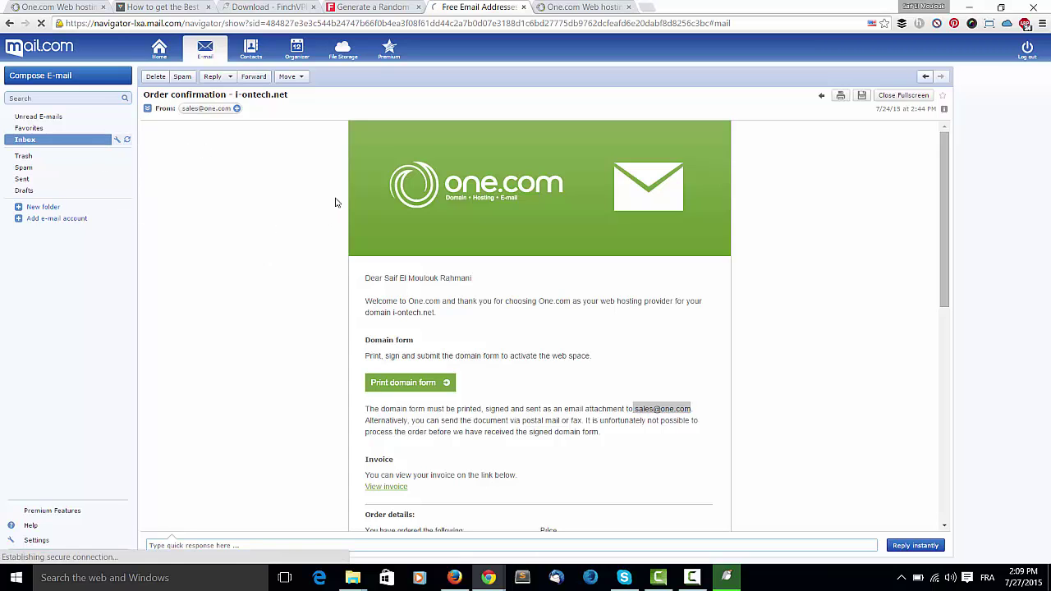
left_click(395, 140)
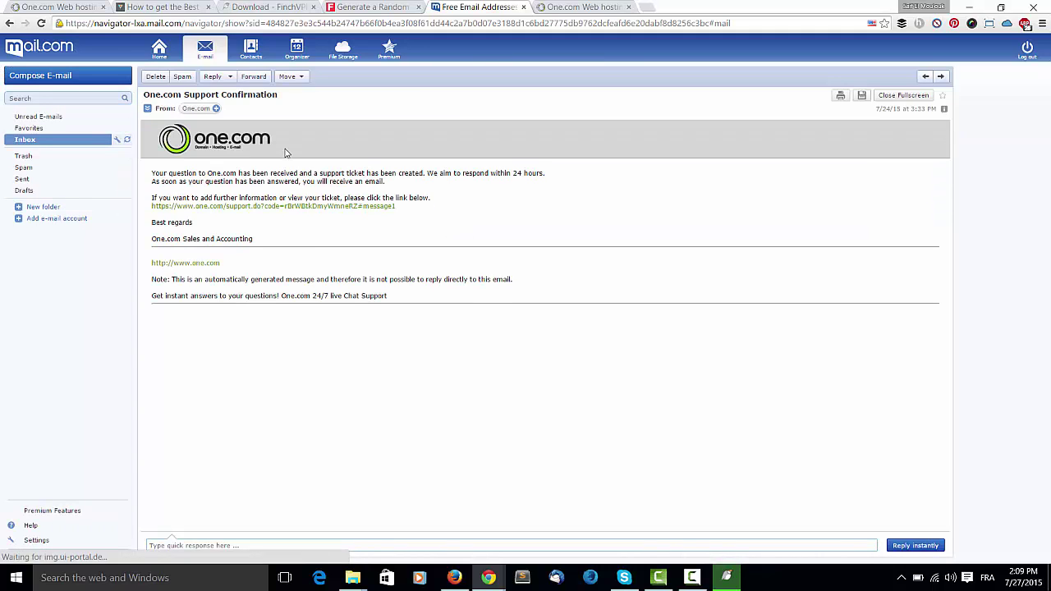
- Open the One.com Message email, then move on to welcome registration mail 1 of 2
left_click(82, 140)
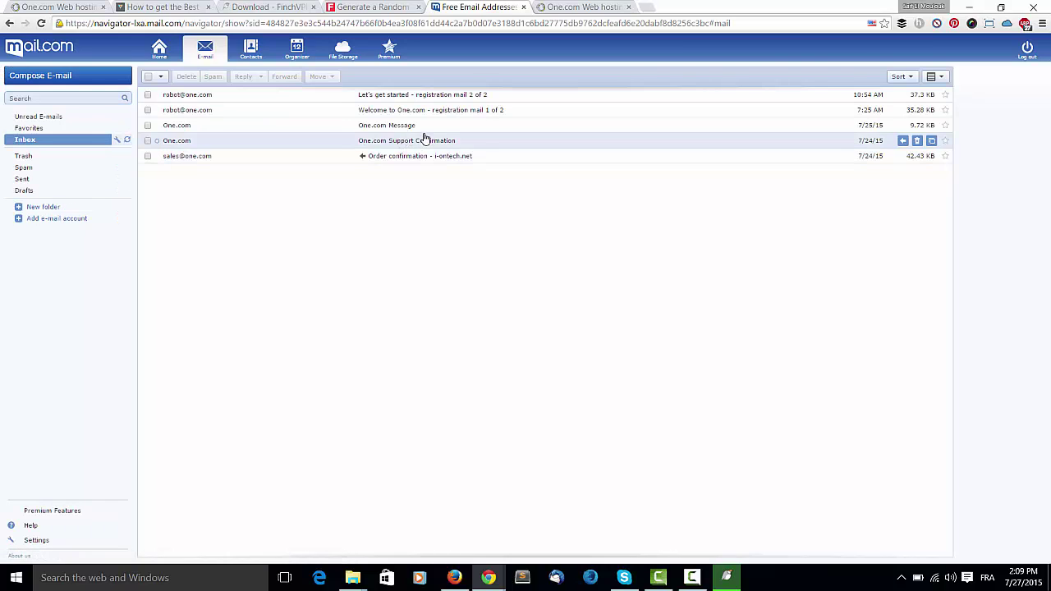
left_click(428, 127)
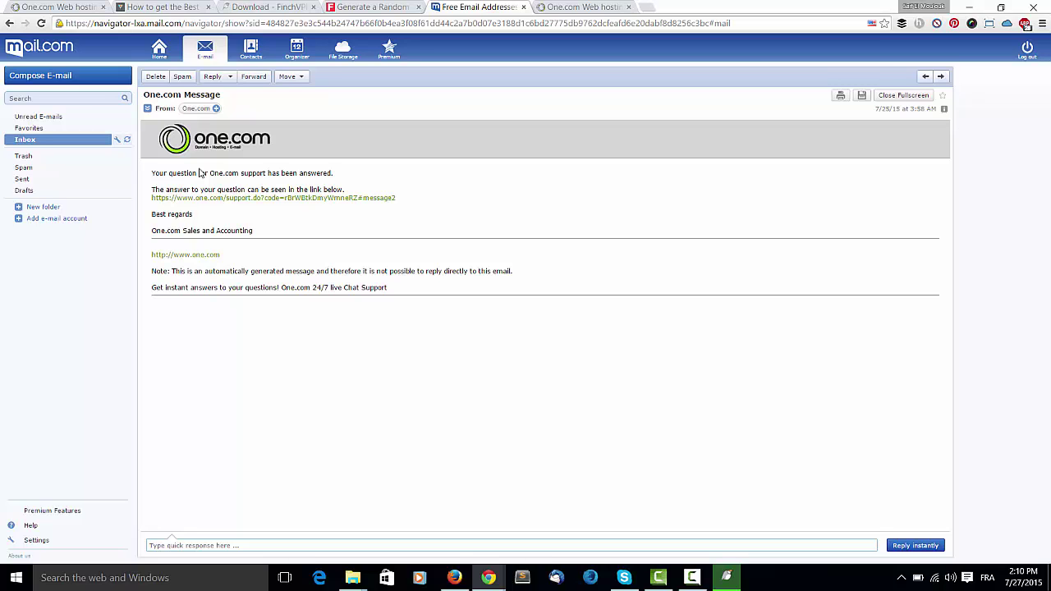
key("F5")
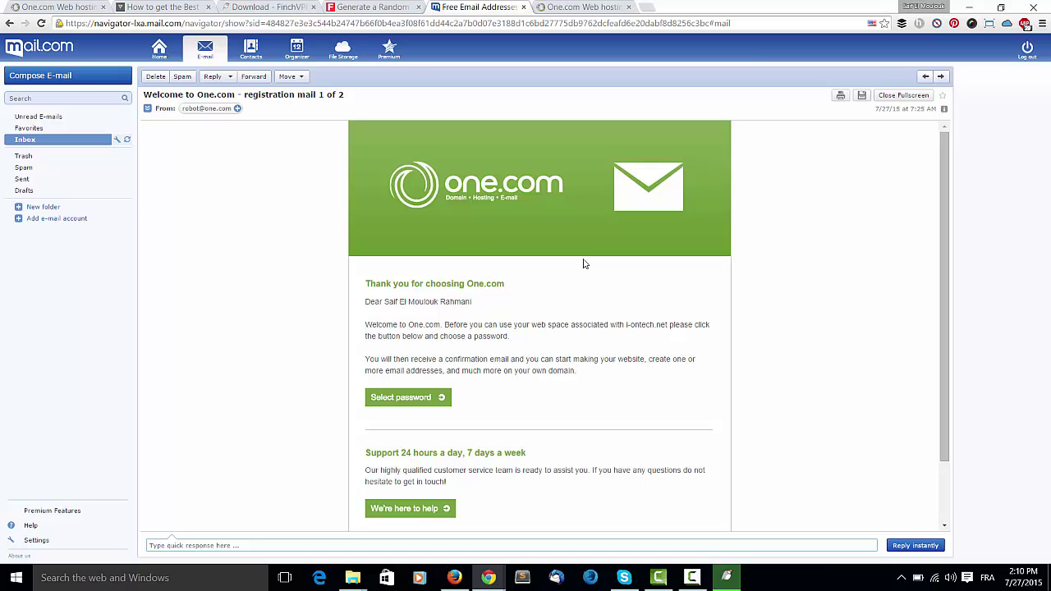
- Read registration mail 2 of 2, then view the live i-ontech.net site with its newsletter popup closed
key("Down")
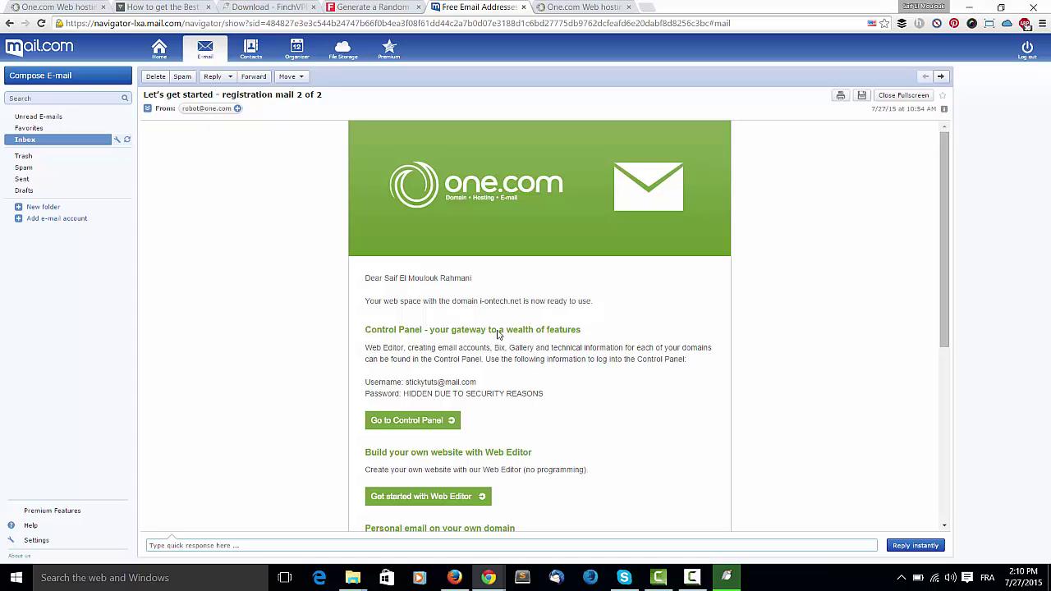
left_click_drag(480, 301, 517, 302)
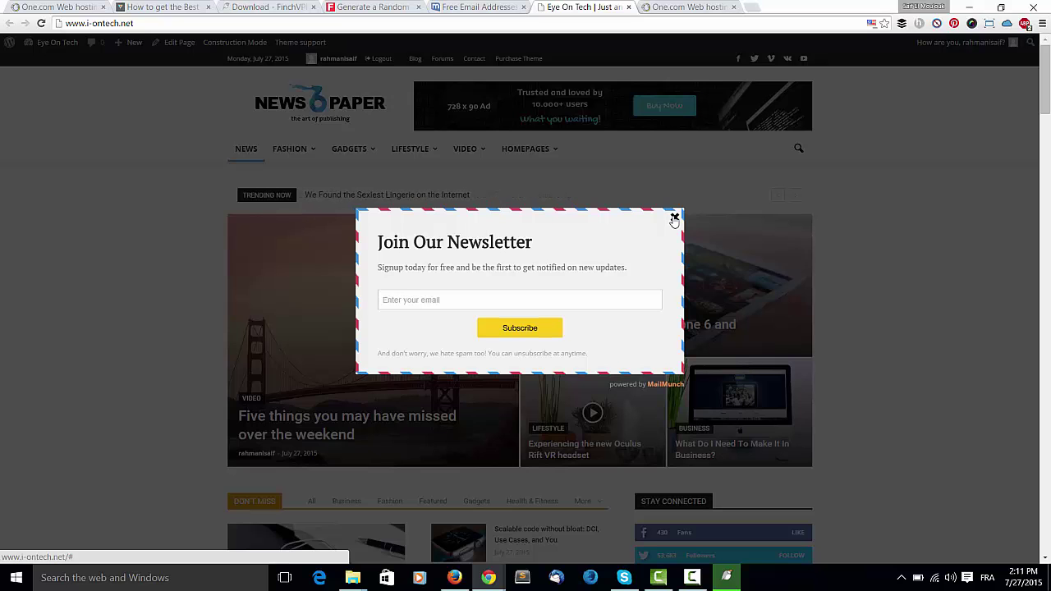
left_click(674, 219)
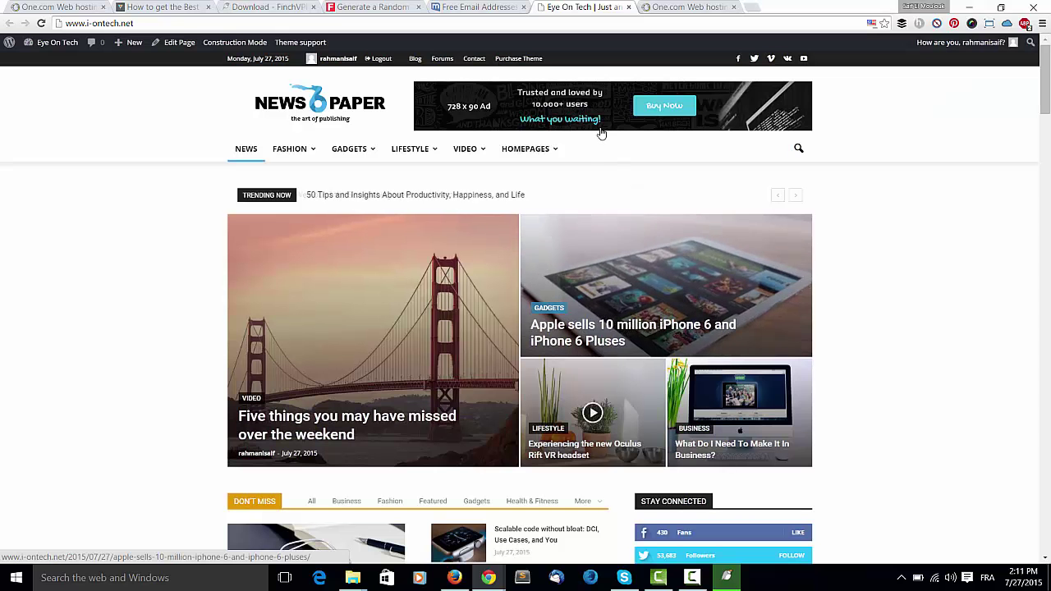